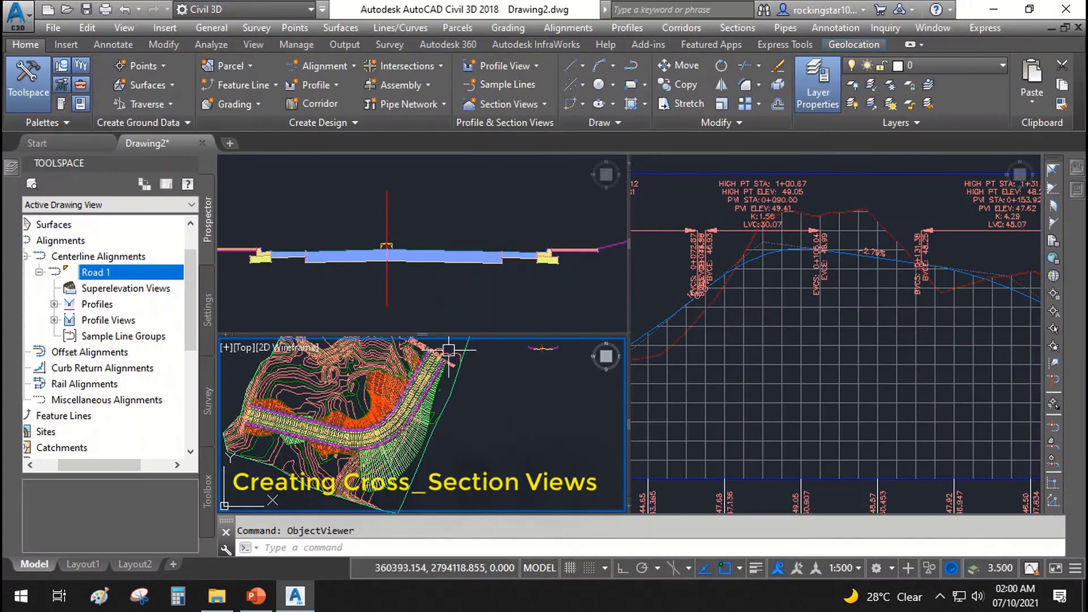
# Zoom the right-hand viewport out until the profile view shrinks to a small block
pyautogui.scroll(-3, 485, 401)
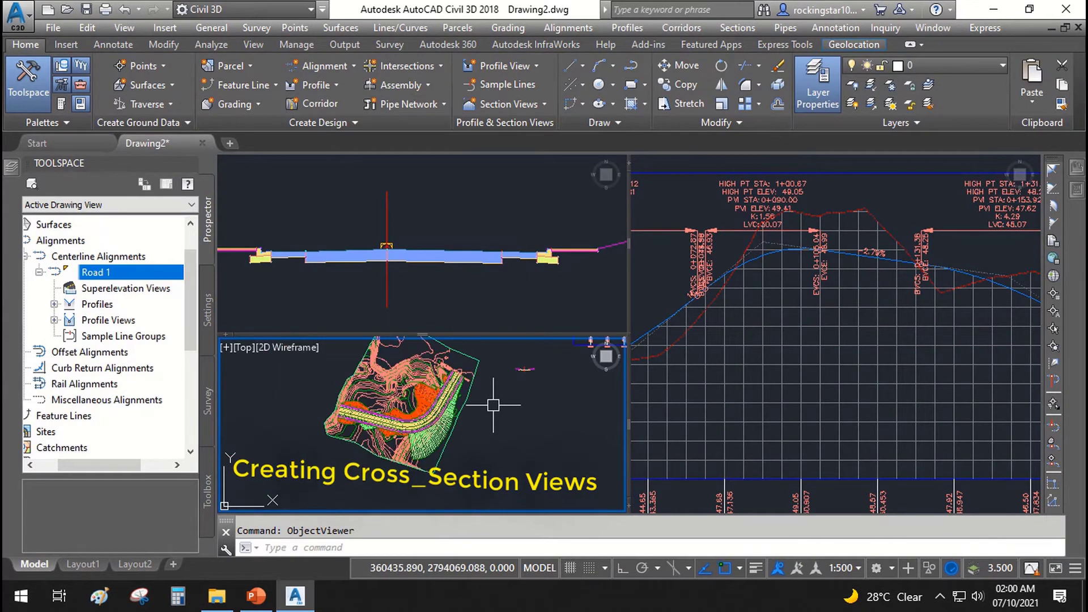
pyautogui.click(752, 396)
pyautogui.scroll(-5, 752, 397)
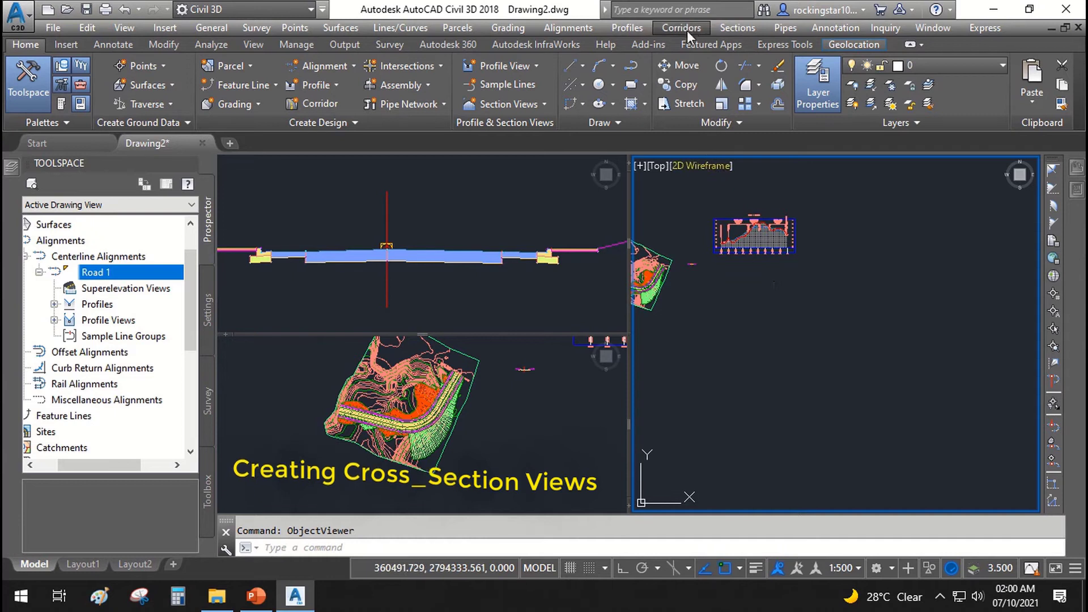
# Start Create Sample Lines from the Sections menu and pick the Road 1 alignment from the list
pyautogui.click(736, 30)
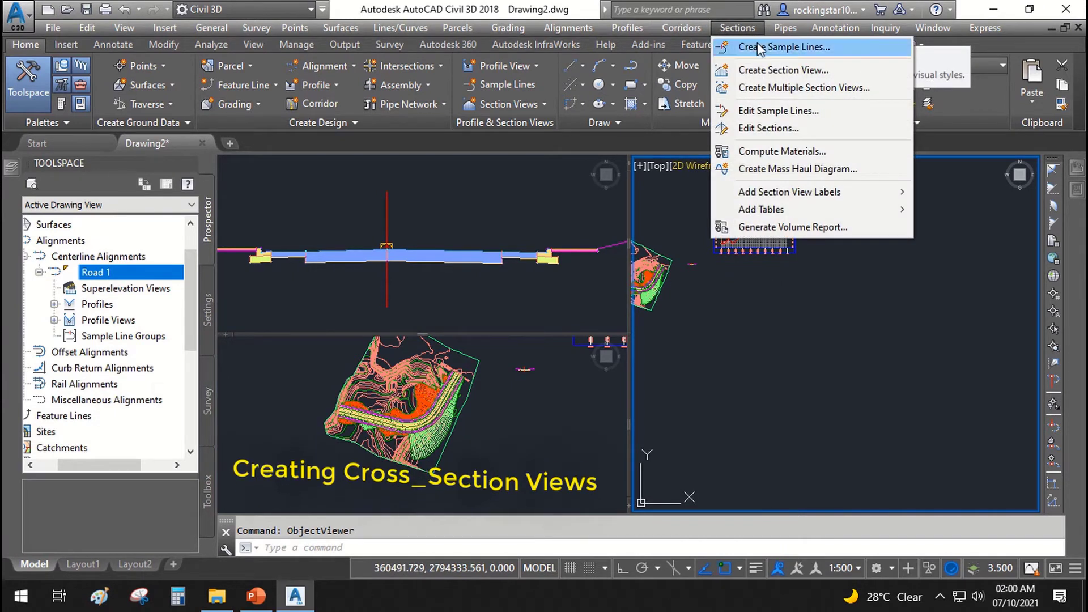
pyautogui.click(779, 46)
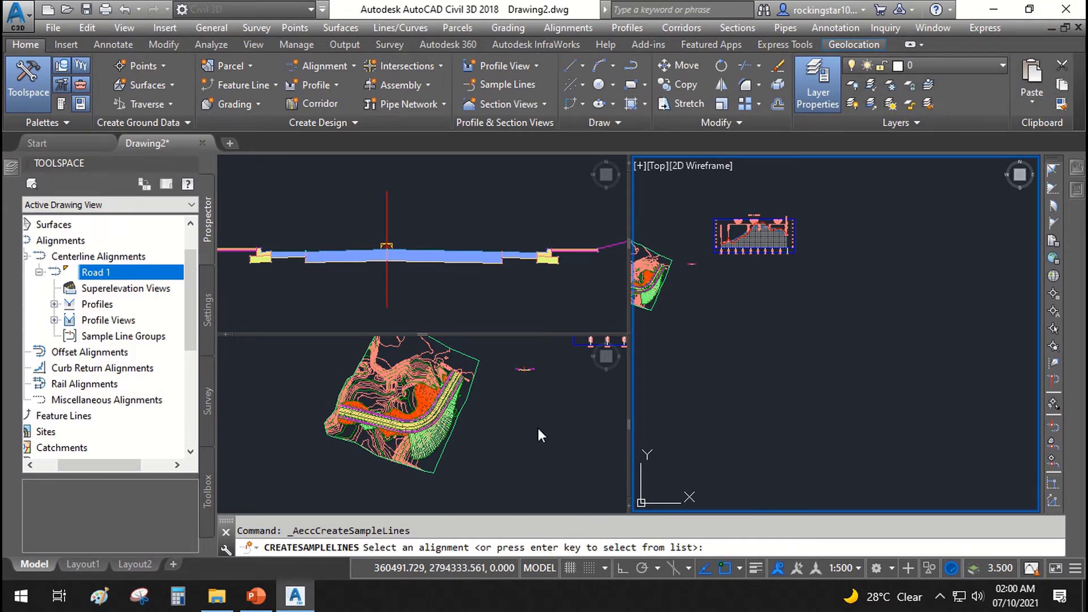
pyautogui.press('Return')
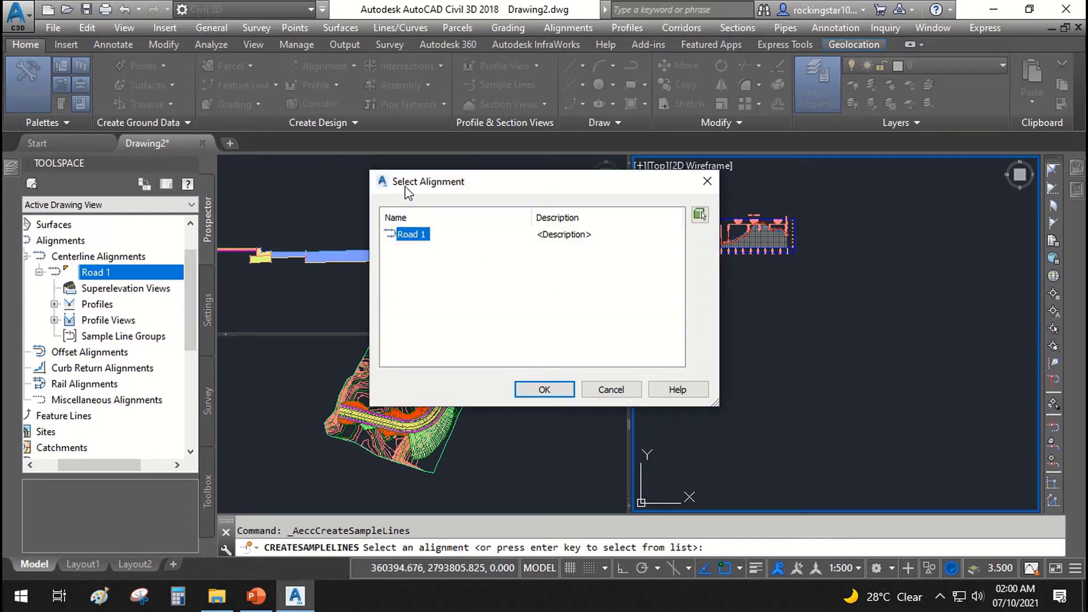
pyautogui.click(542, 390)
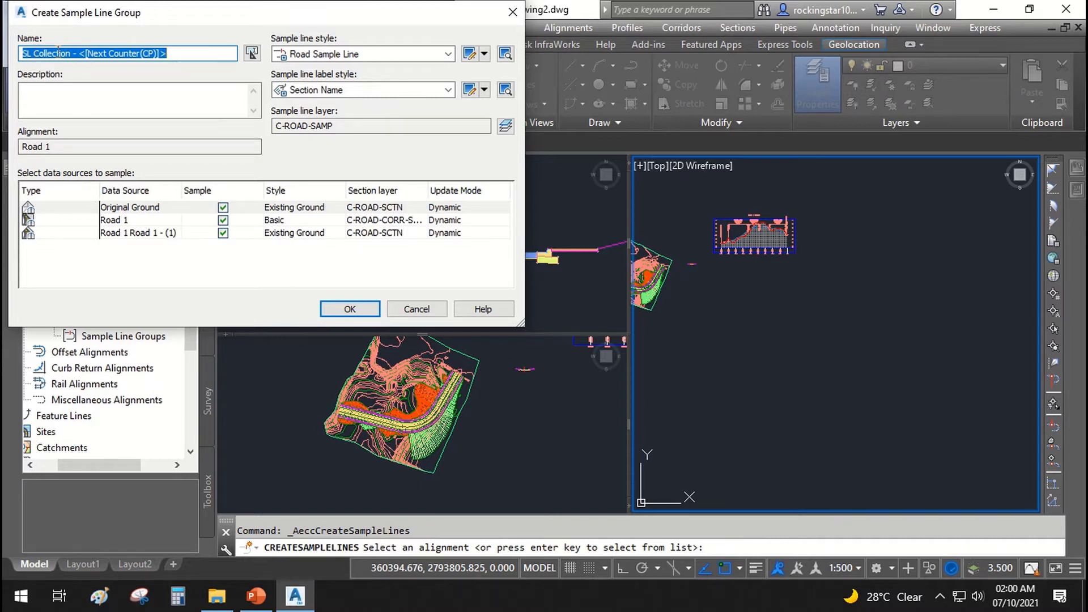
# Name the group 'Sections Rd 1', style source Road 1 Road 1 - (1) Finished Ground, and create it
pyautogui.write('Sections Rd 1')
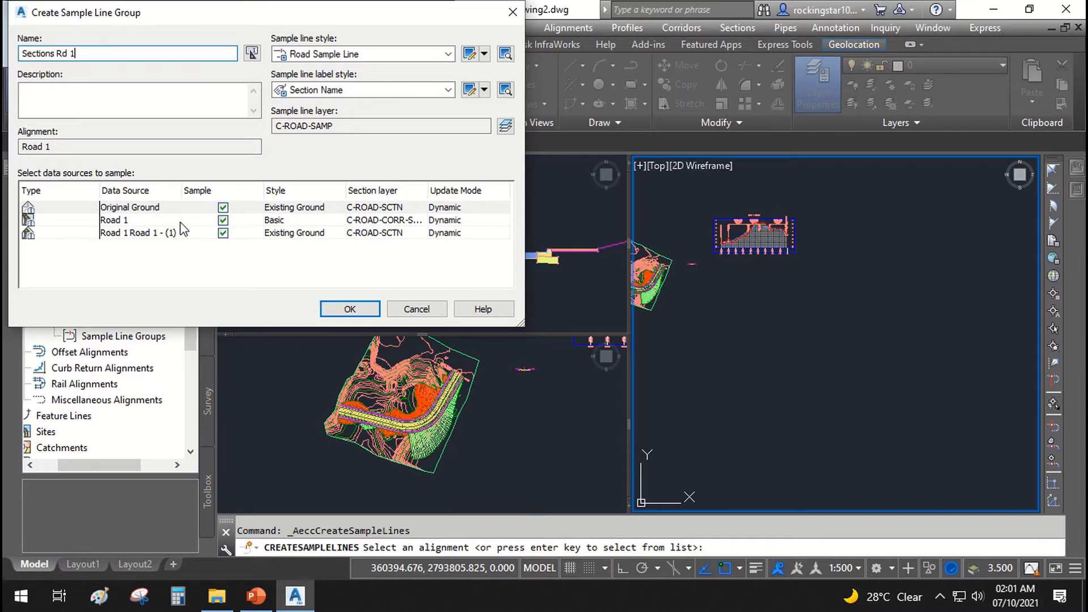
pyautogui.click(154, 225)
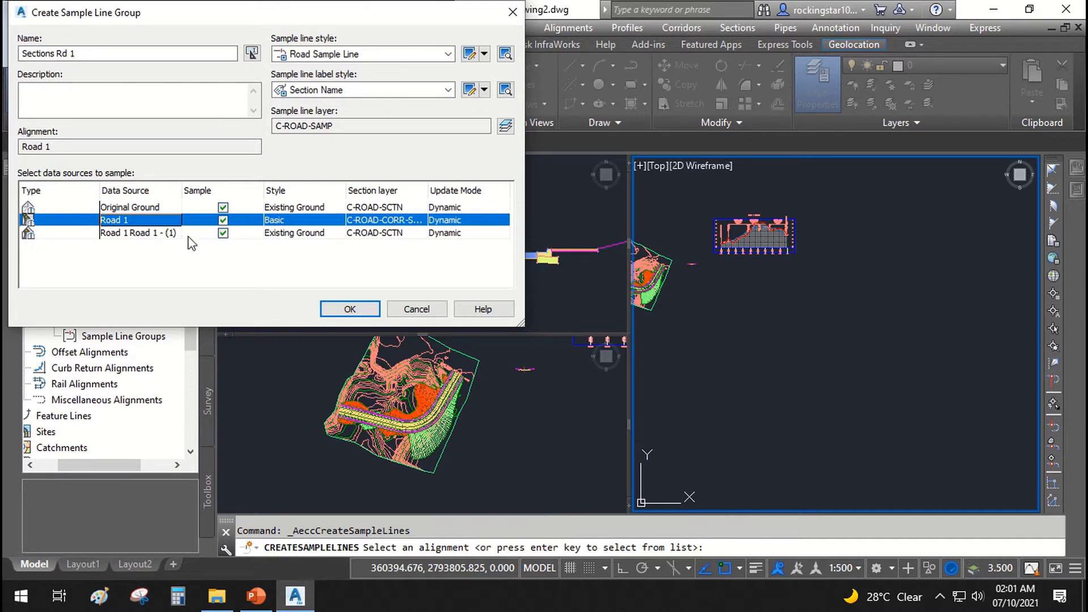
pyautogui.click(169, 244)
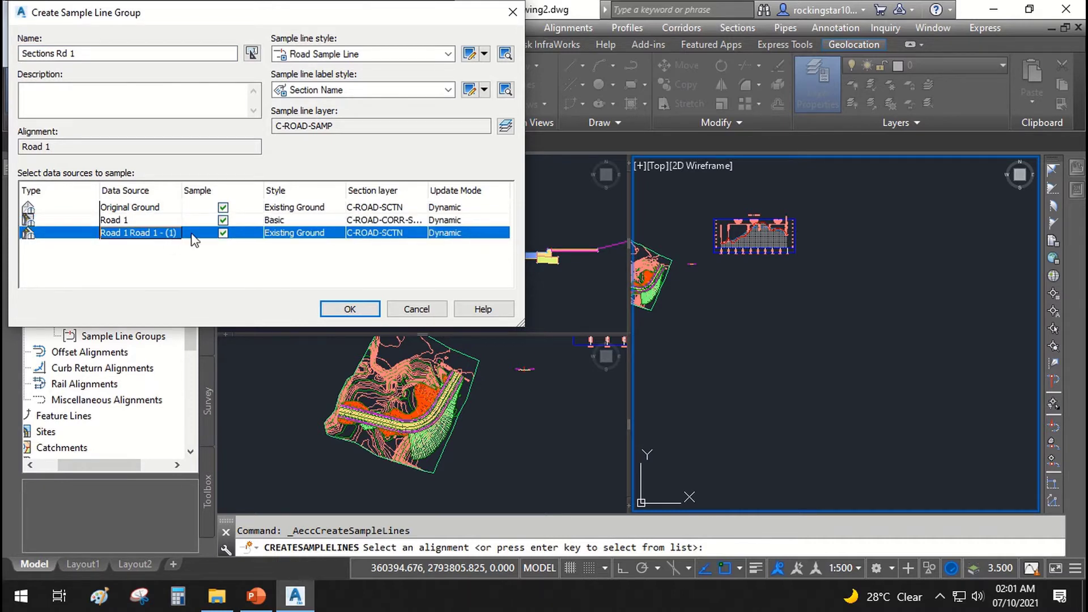
pyautogui.click(291, 242)
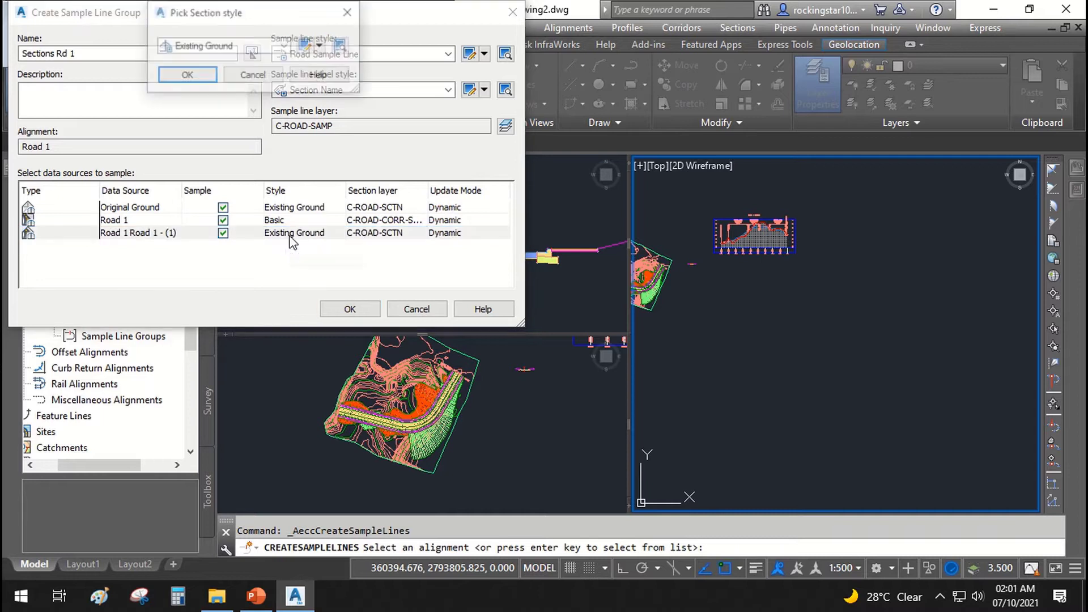
pyautogui.click(226, 47)
pyautogui.click(217, 79)
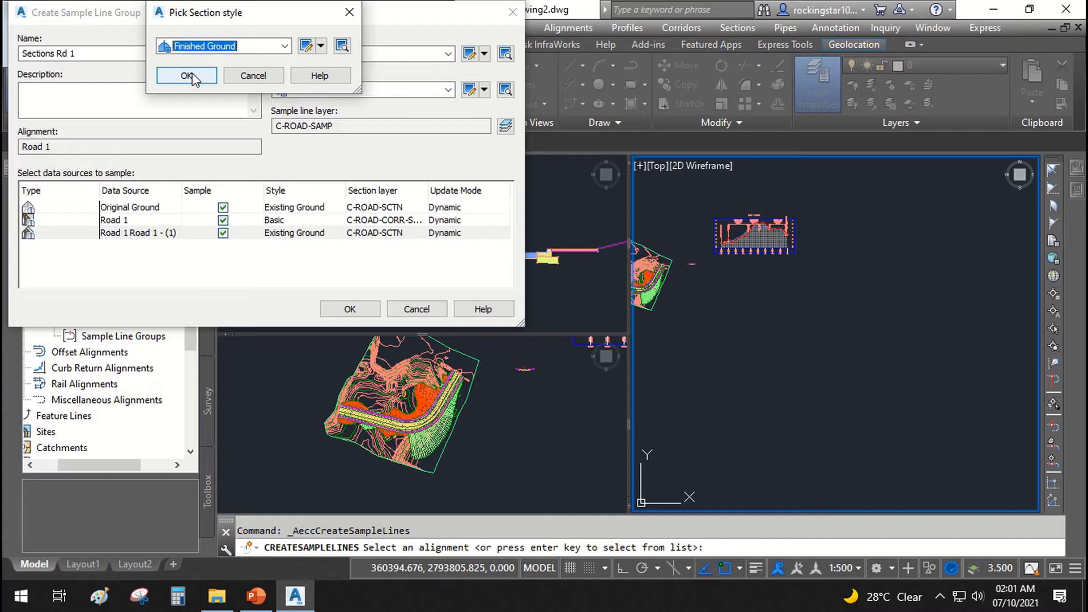
pyautogui.click(193, 77)
pyautogui.click(350, 310)
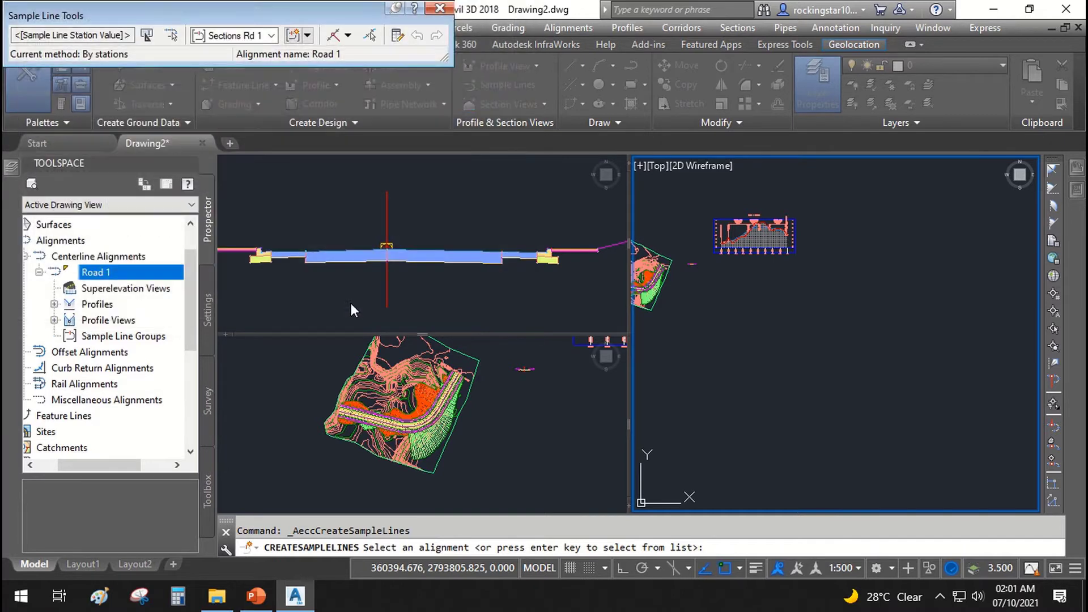
# Choose the By range of stations method for placing sample lines
pyautogui.click(307, 35)
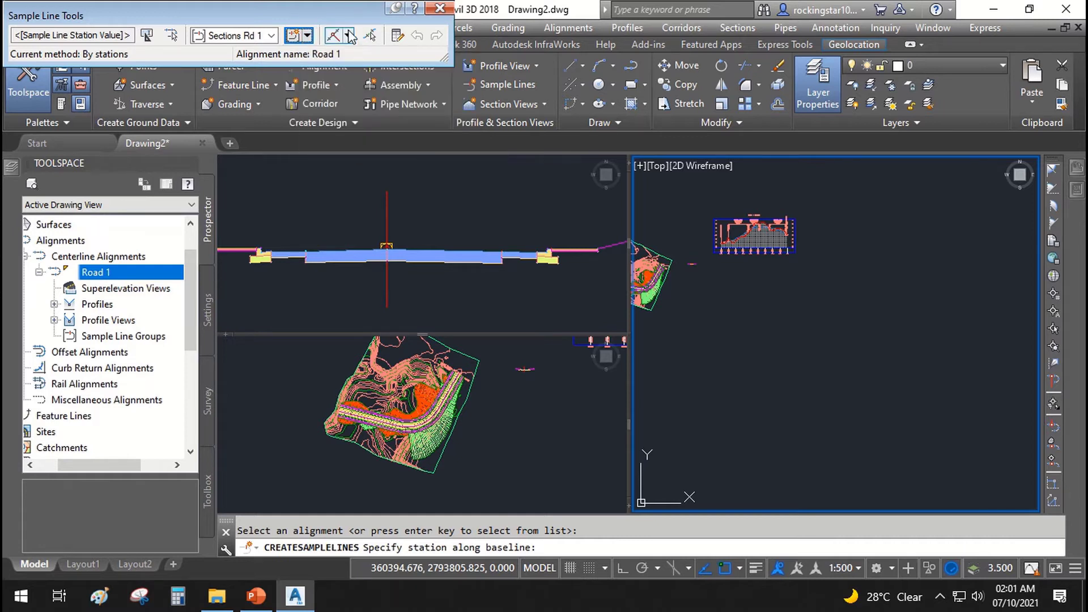
pyautogui.click(348, 36)
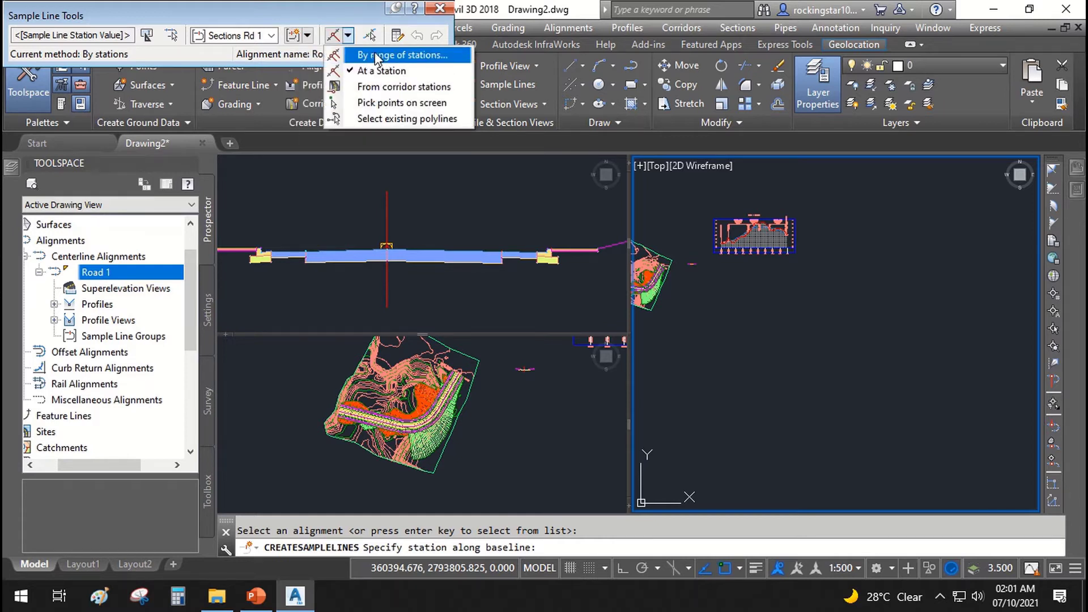
pyautogui.click(377, 55)
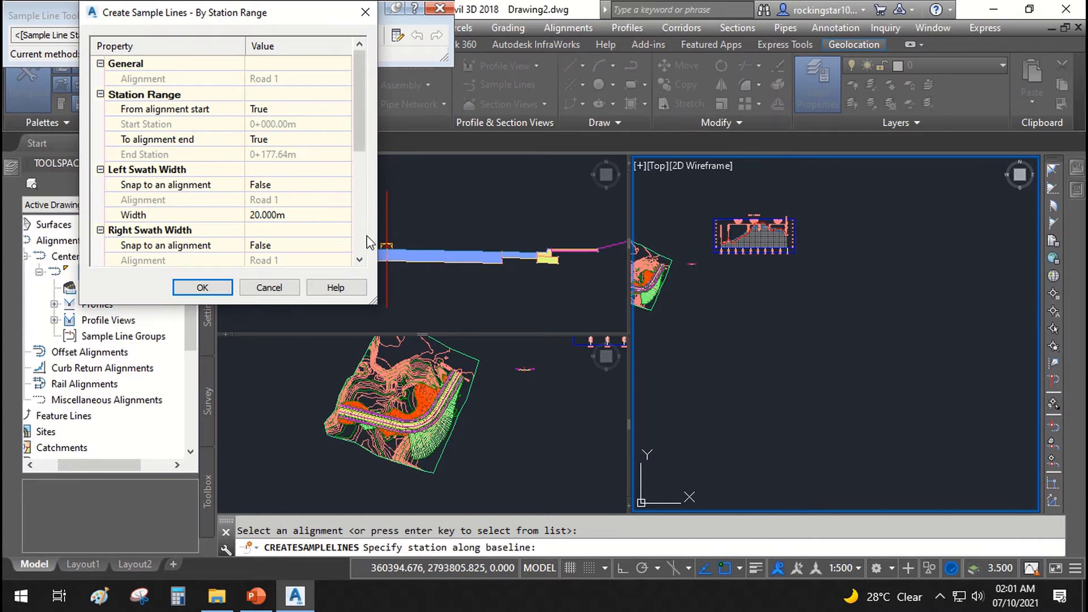
# Enlarge the dialog and verify alignment Road 1 spanning stations 0+000.00m to 0+177.64m
pyautogui.moveTo(373, 300); pyautogui.dragTo(401, 516)
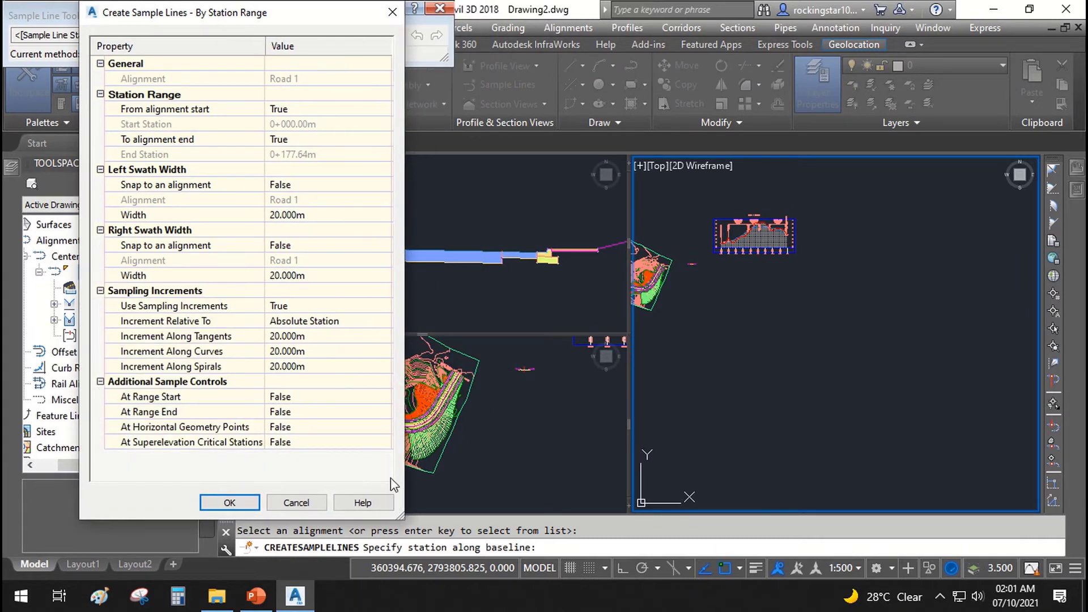
pyautogui.click(157, 82)
pyautogui.click(274, 79)
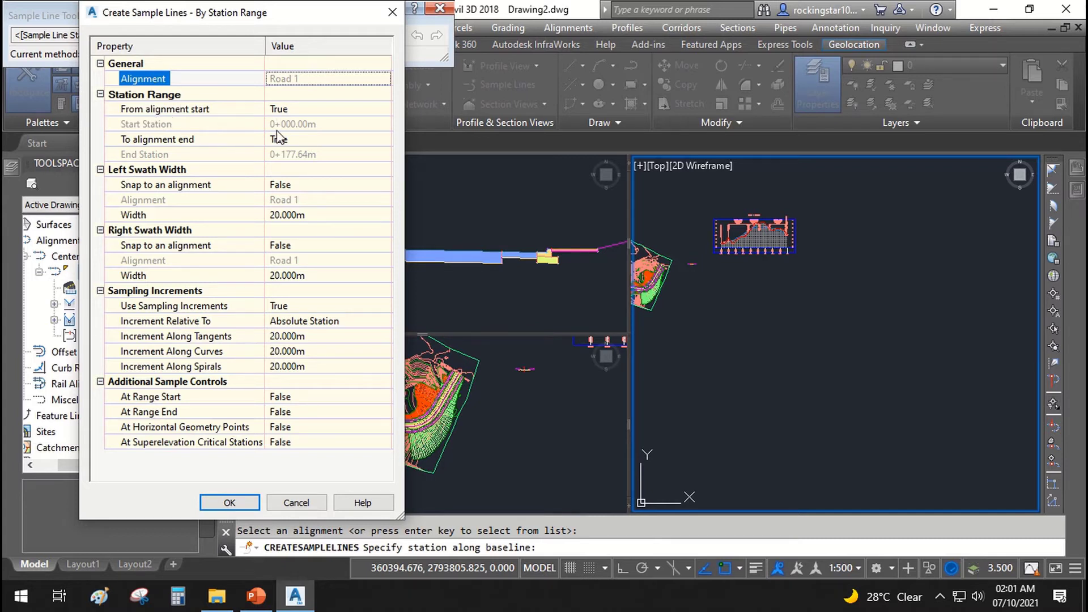
pyautogui.click(320, 124)
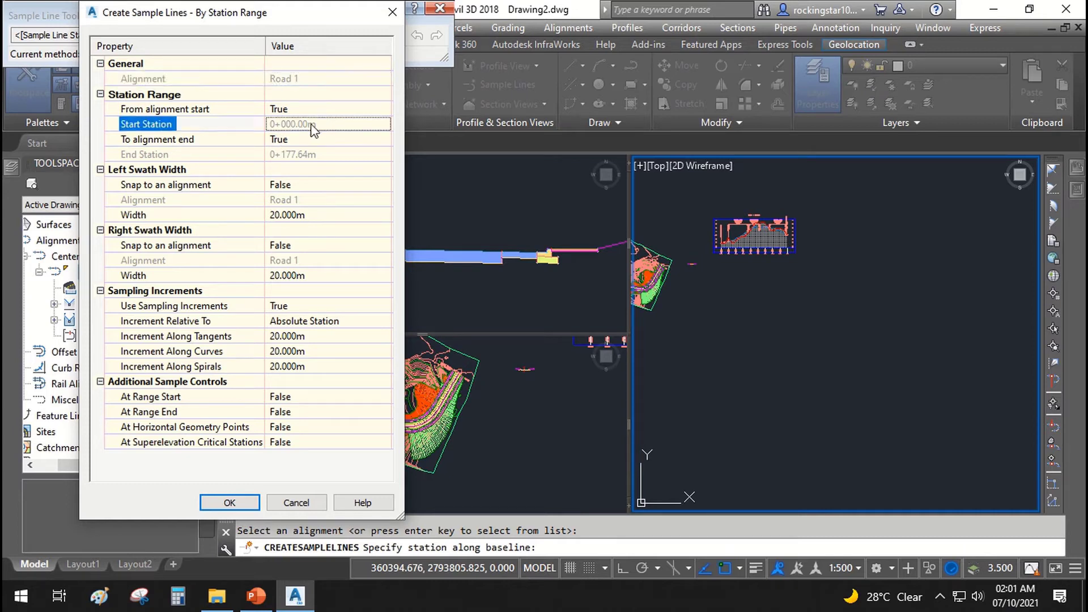
pyautogui.click(225, 158)
pyautogui.click(304, 160)
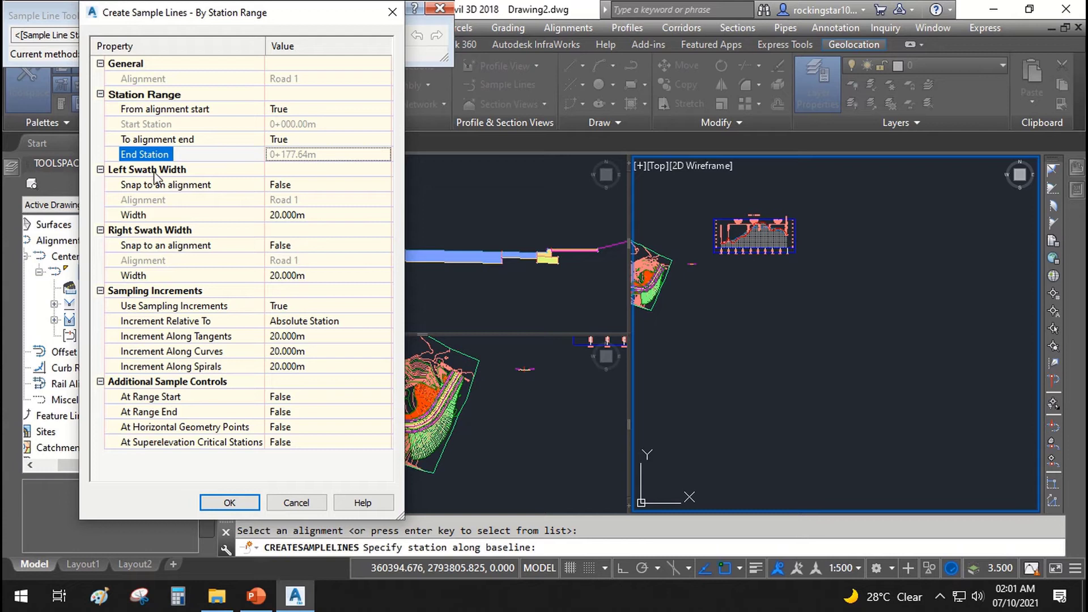
# Set both the left and right swath widths to 30 m
pyautogui.click(297, 214)
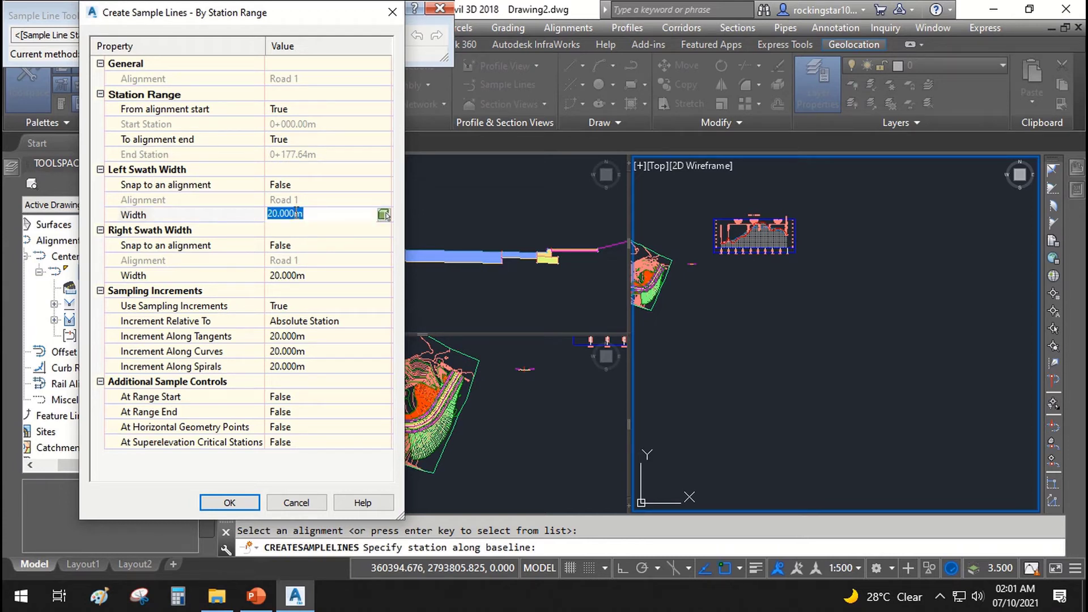
pyautogui.write('30')
pyautogui.click(180, 276)
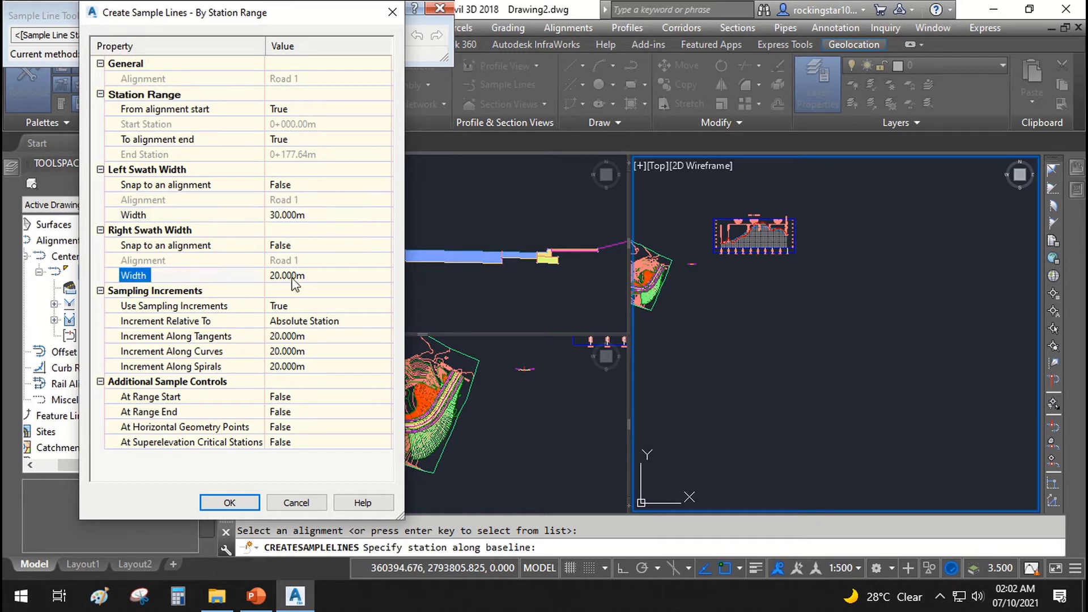
pyautogui.click(314, 277)
pyautogui.write('30')
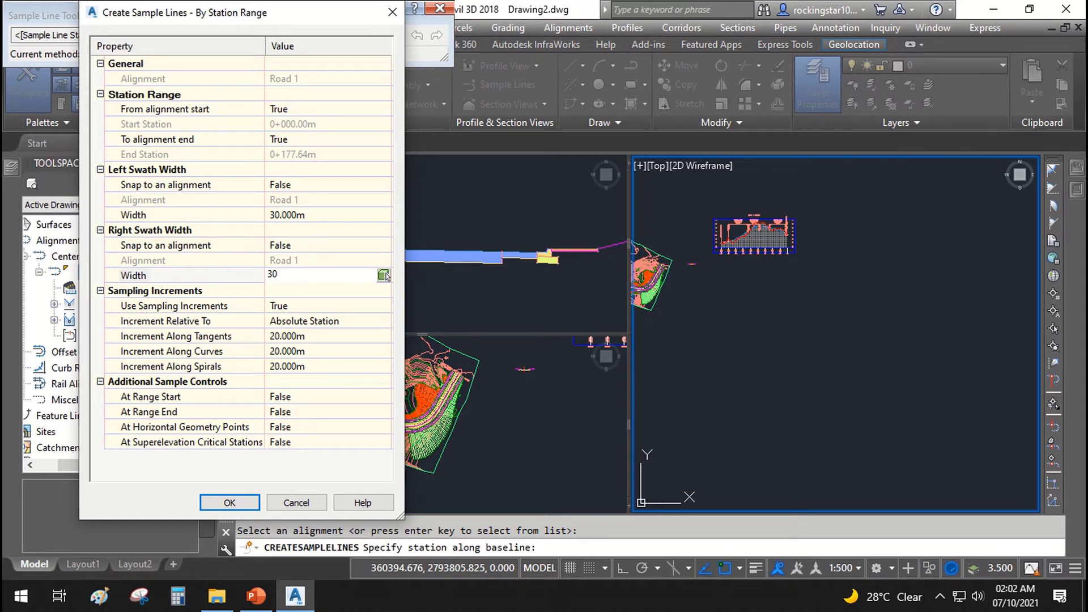
pyautogui.click(164, 338)
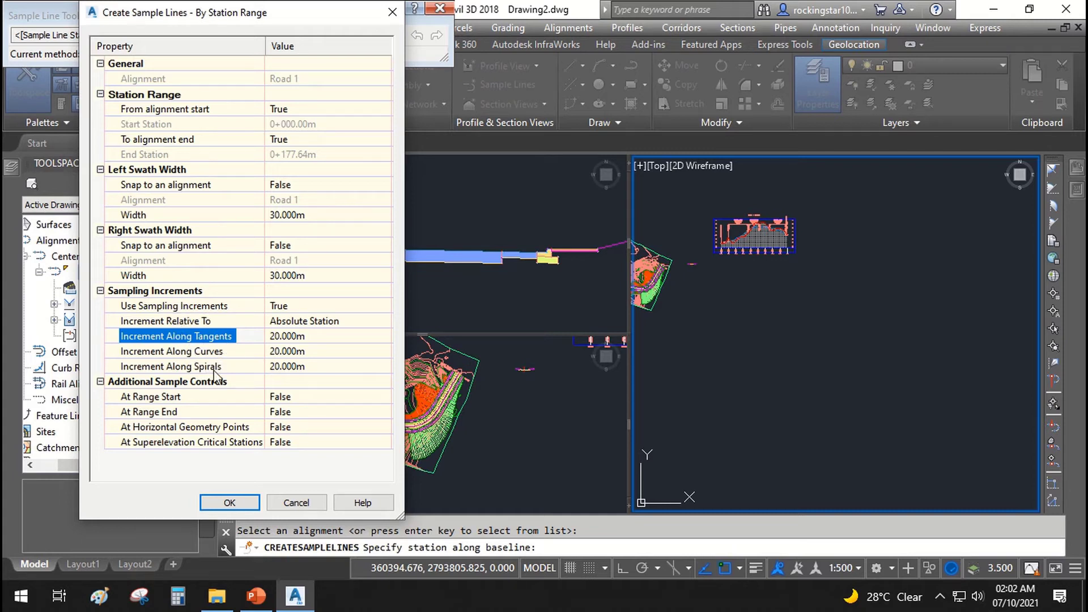
# Create the sample lines at 20 m increments with 30 m swaths
pyautogui.click(258, 506)
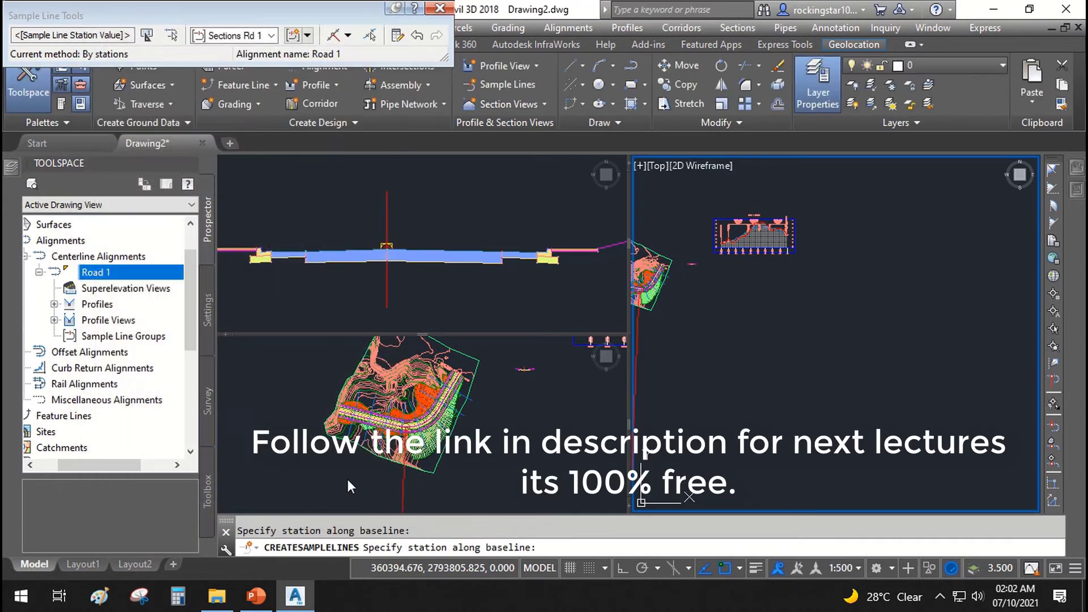
pyautogui.scroll(3, 640, 502)
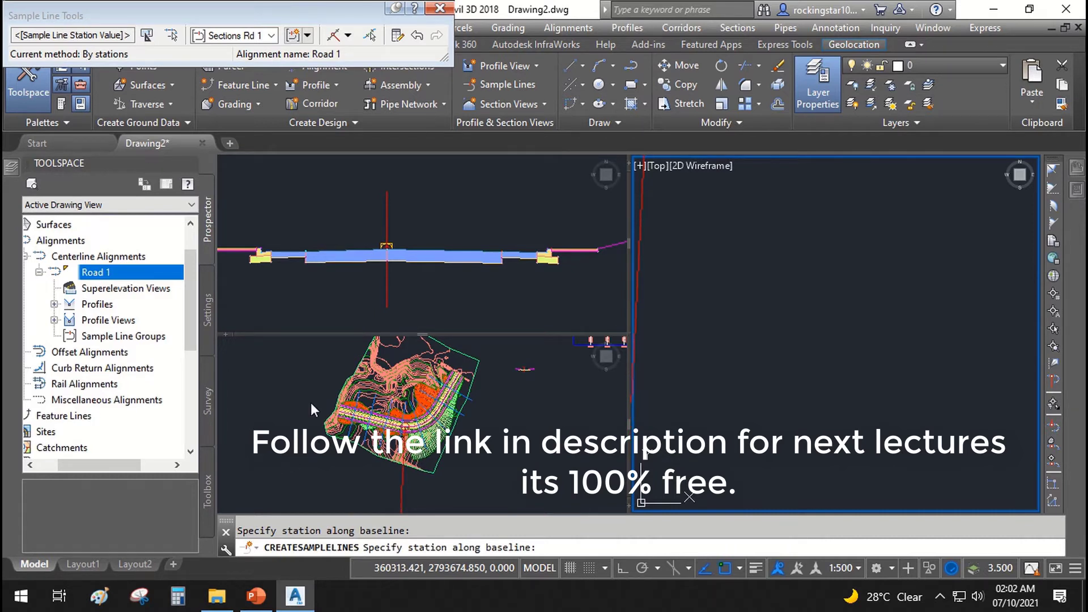
# End sample line placement and zoom in on the lower-left plan viewport
pyautogui.press('Return')
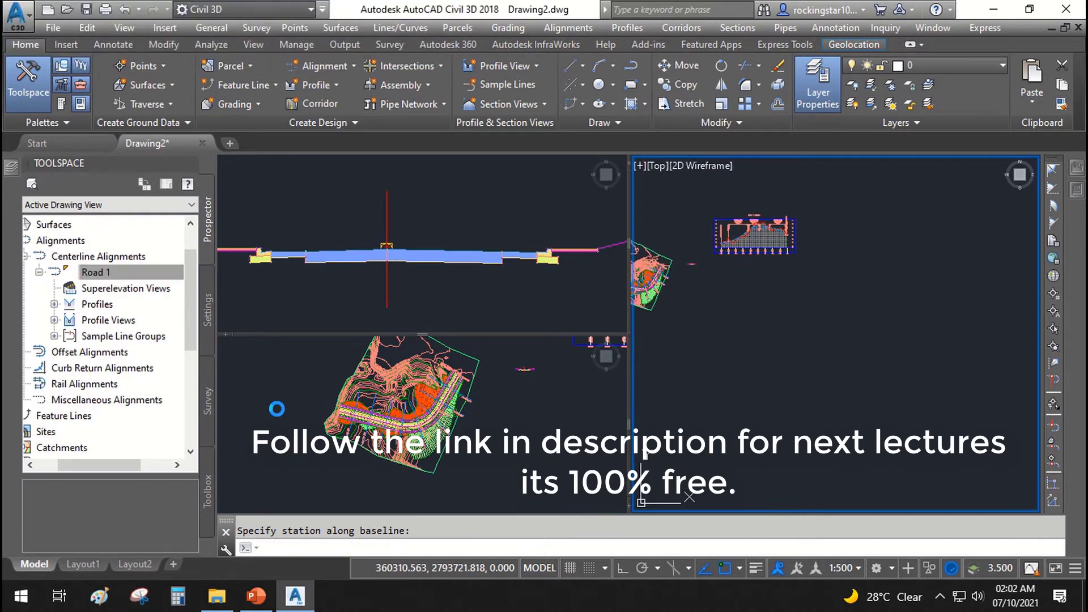
pyautogui.click(475, 405)
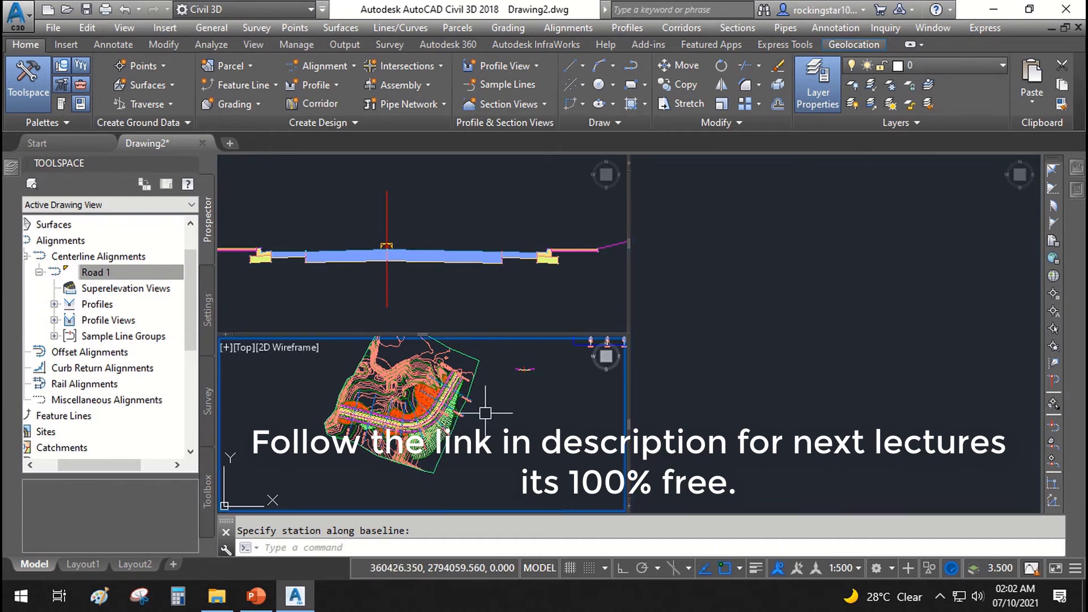
pyautogui.scroll(5, 485, 413)
pyautogui.scroll(4, 563, 393)
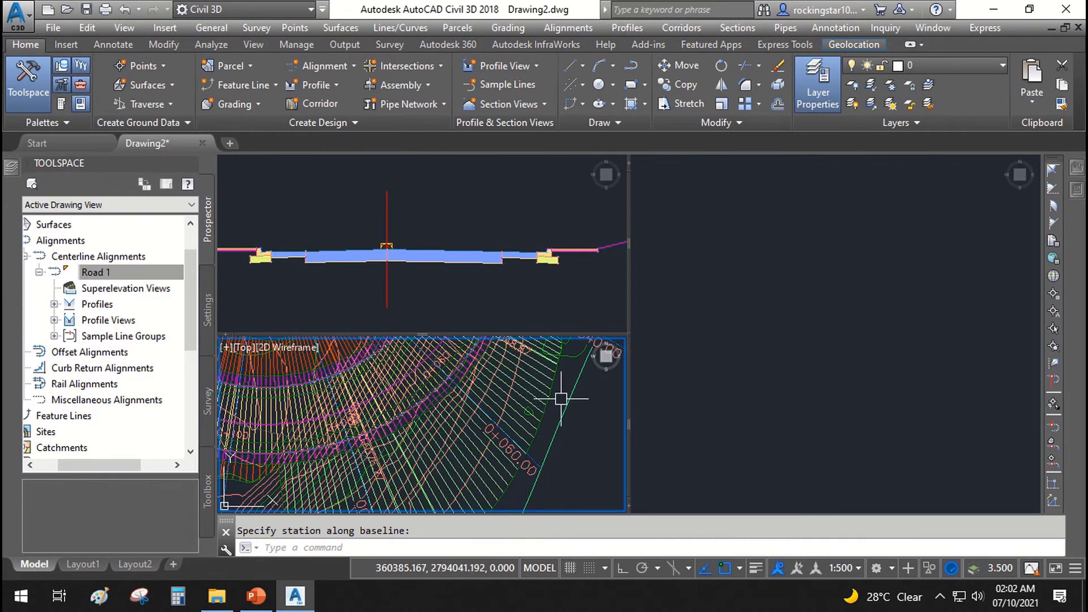
pyautogui.scroll(2, 569, 392)
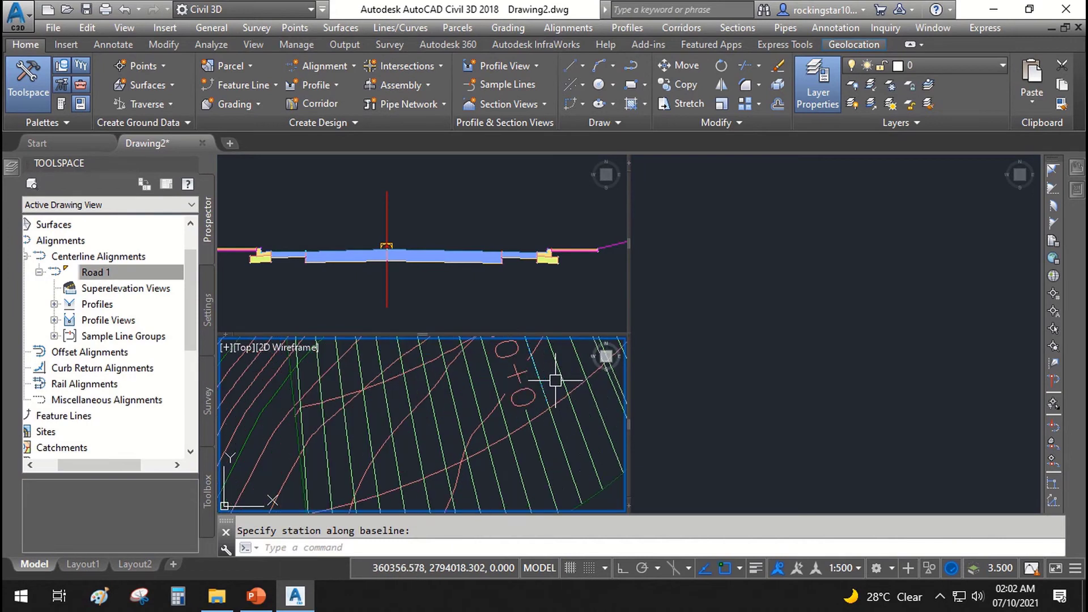
# Select the 0+080 sample line, begin stretching its end, then cancel the edit
pyautogui.click(540, 383)
pyautogui.scroll(-4, 442, 430)
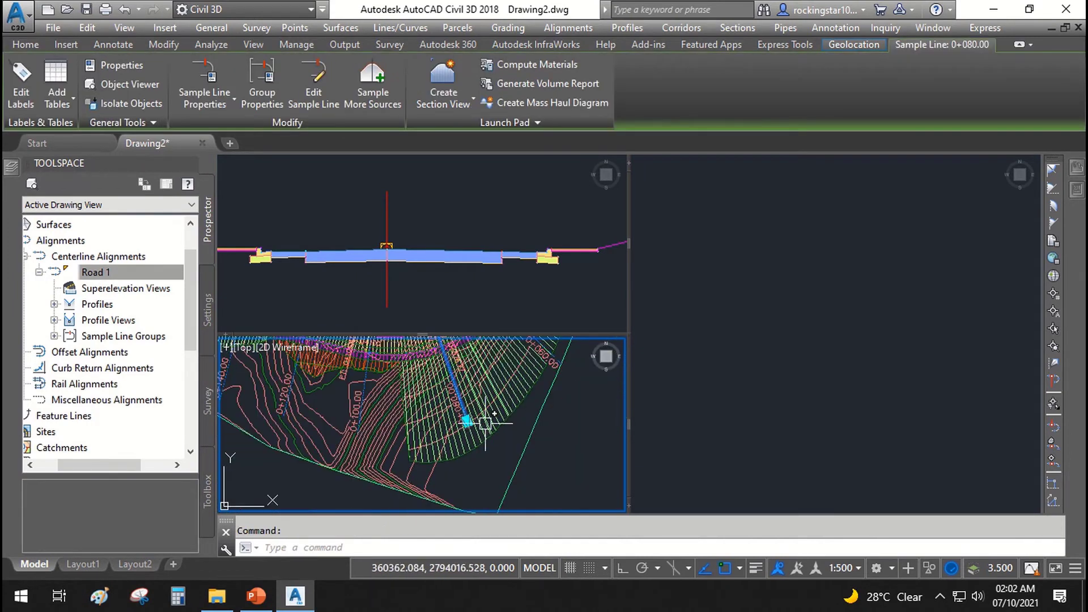
pyautogui.scroll(2, 451, 419)
pyautogui.click(468, 472)
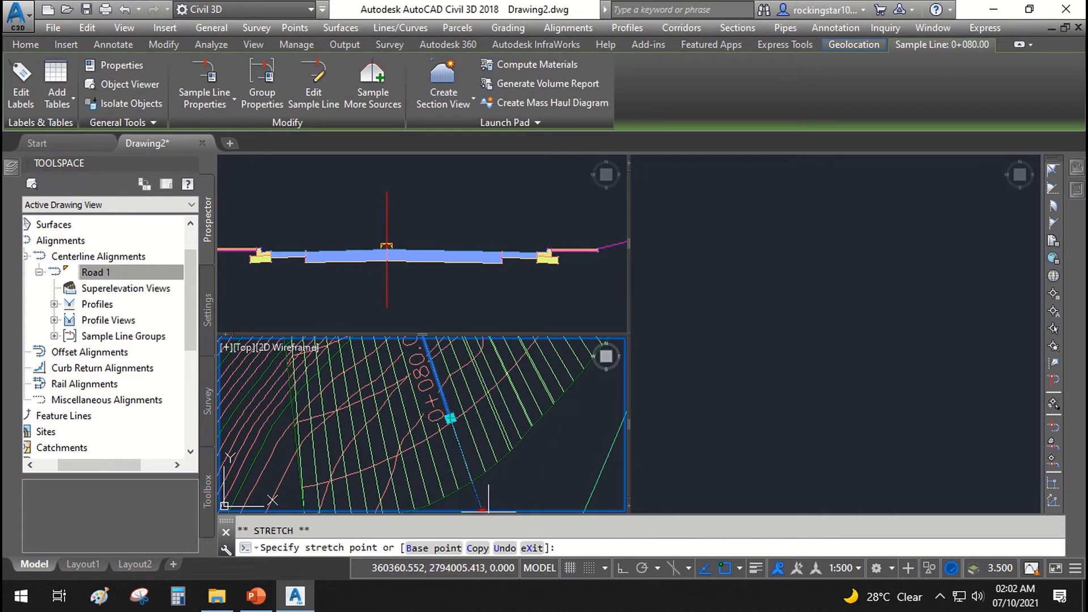
pyautogui.scroll(-5, 466, 467)
pyautogui.scroll(5, 464, 464)
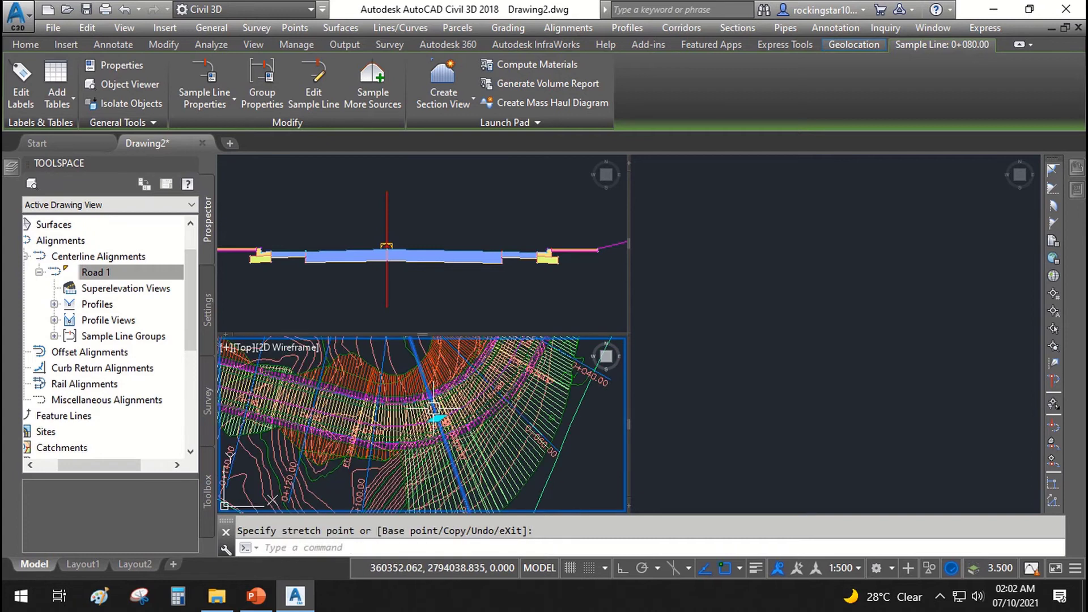
pyautogui.scroll(3, 305, 436)
pyautogui.scroll(-2, 305, 436)
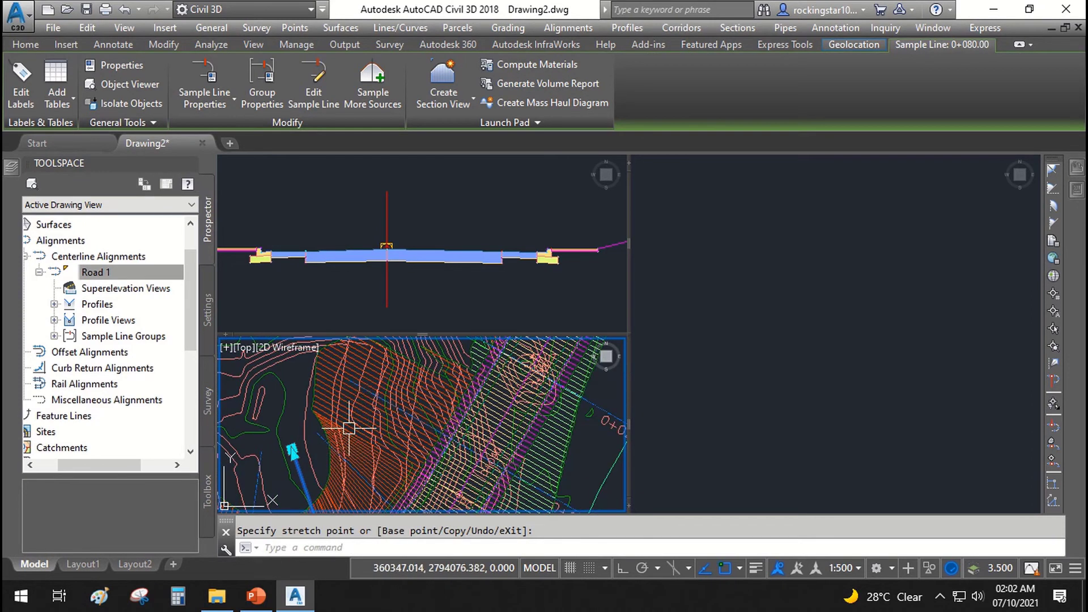
pyautogui.scroll(3, 377, 389)
pyautogui.press('Escape')
# Grab another sample line's endpoint in plan and cancel that stretch as well
pyautogui.click(378, 412)
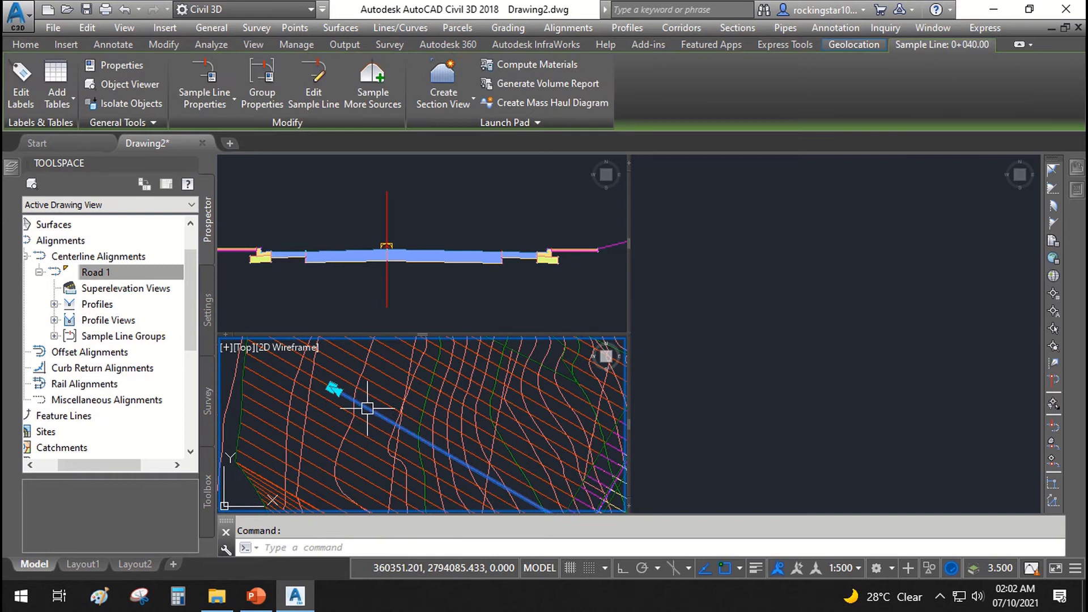
pyautogui.scroll(-2, 357, 422)
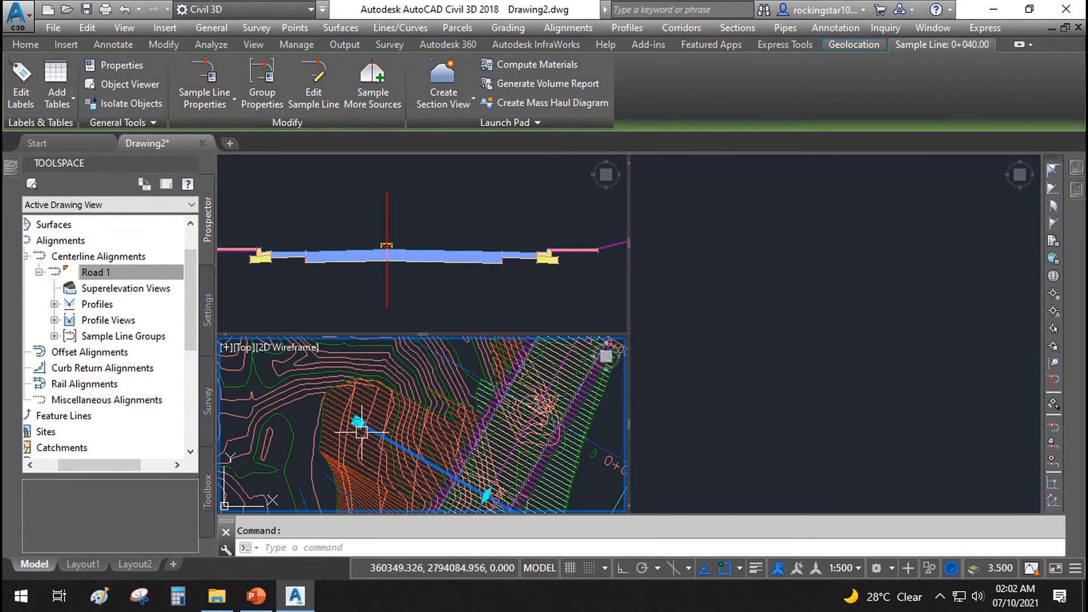
pyautogui.click(357, 422)
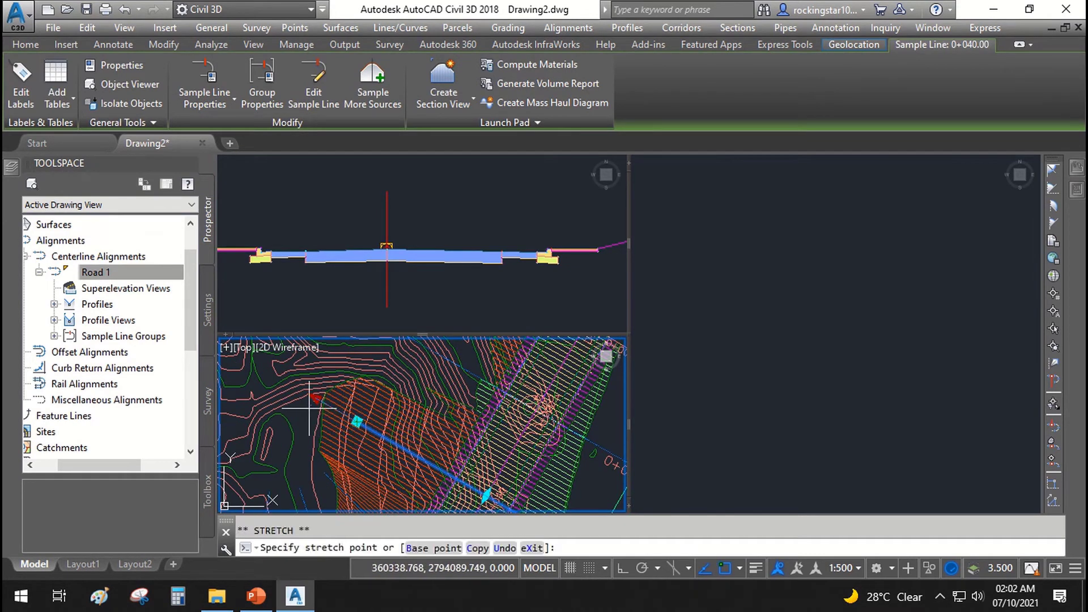
pyautogui.press('Escape')
pyautogui.press('Escape')
# Pan across the site, then zoom the right-hand viewport to show the whole drawing
pyautogui.scroll(-3, 396, 419)
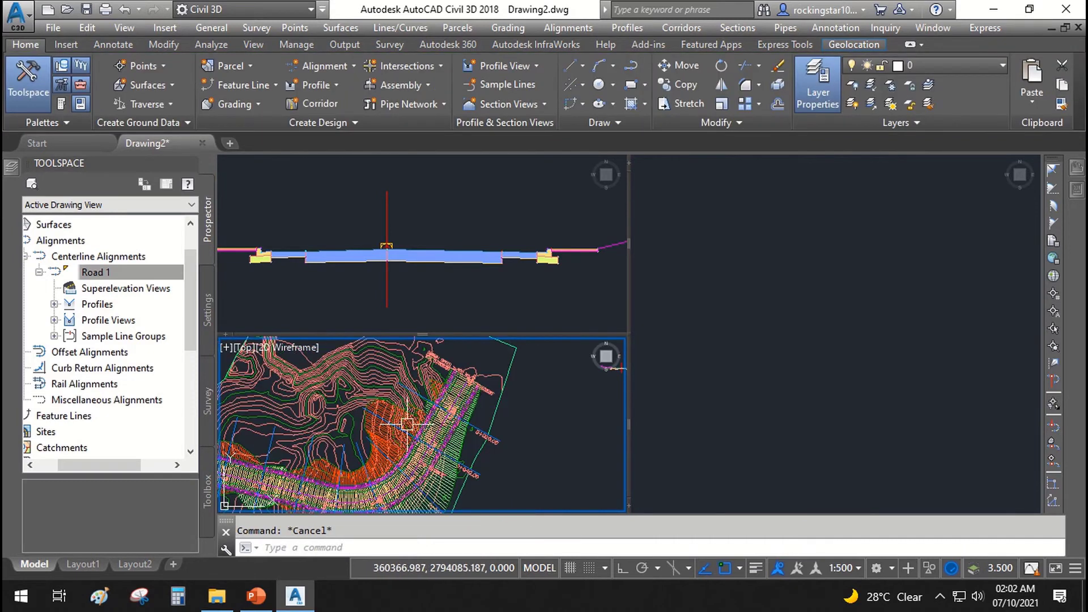
pyautogui.moveTo(399, 422); pyautogui.dragTo(477, 375, button='middle')
pyautogui.scroll(5, 437, 422)
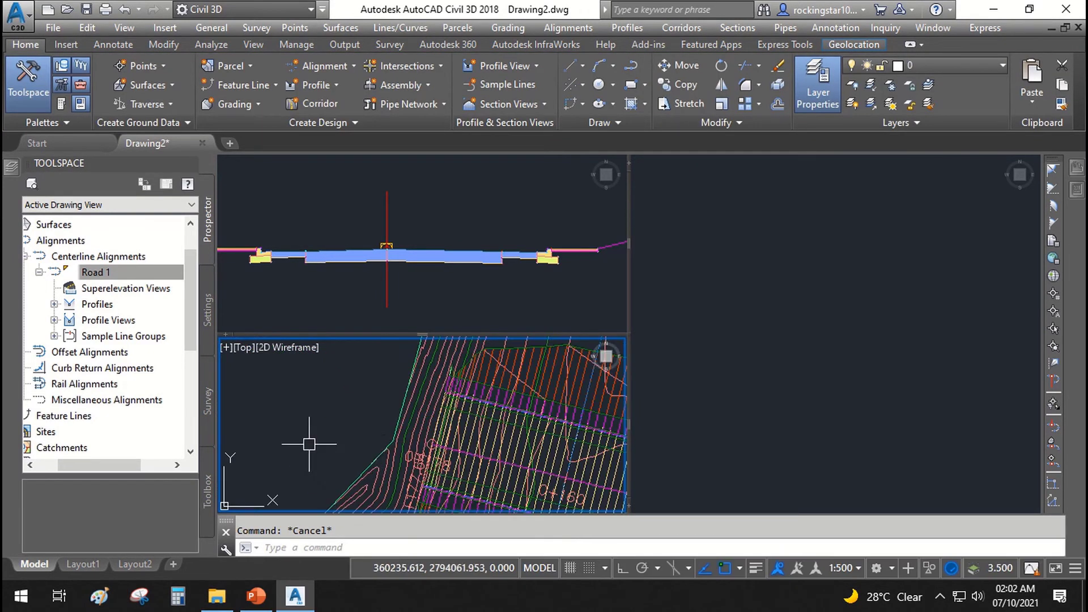
pyautogui.scroll(-3, 396, 385)
pyautogui.scroll(5, 519, 454)
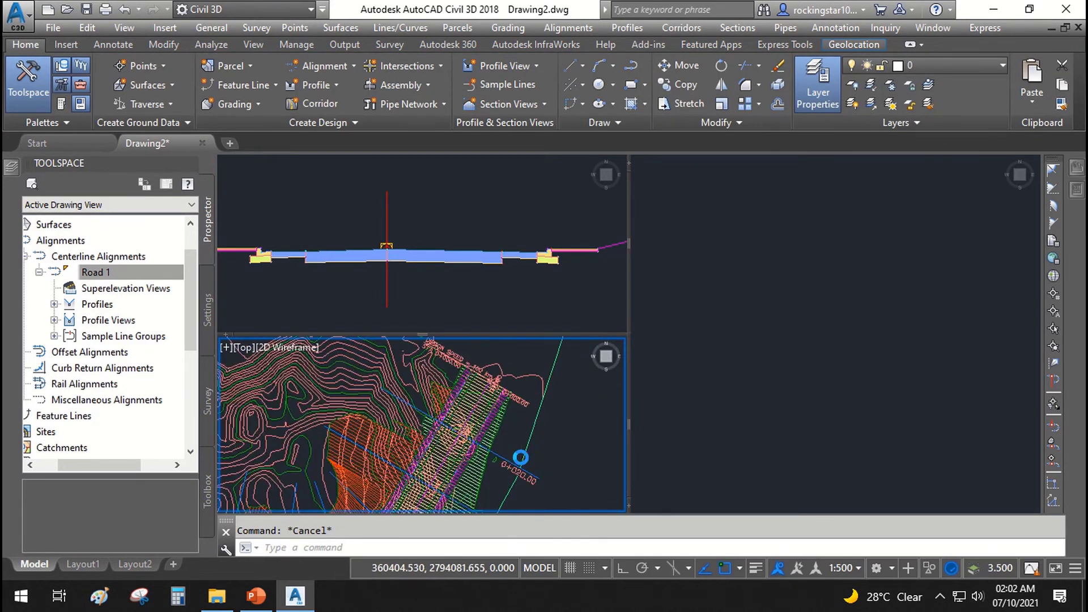
pyautogui.scroll(-5, 468, 452)
pyautogui.click(714, 396)
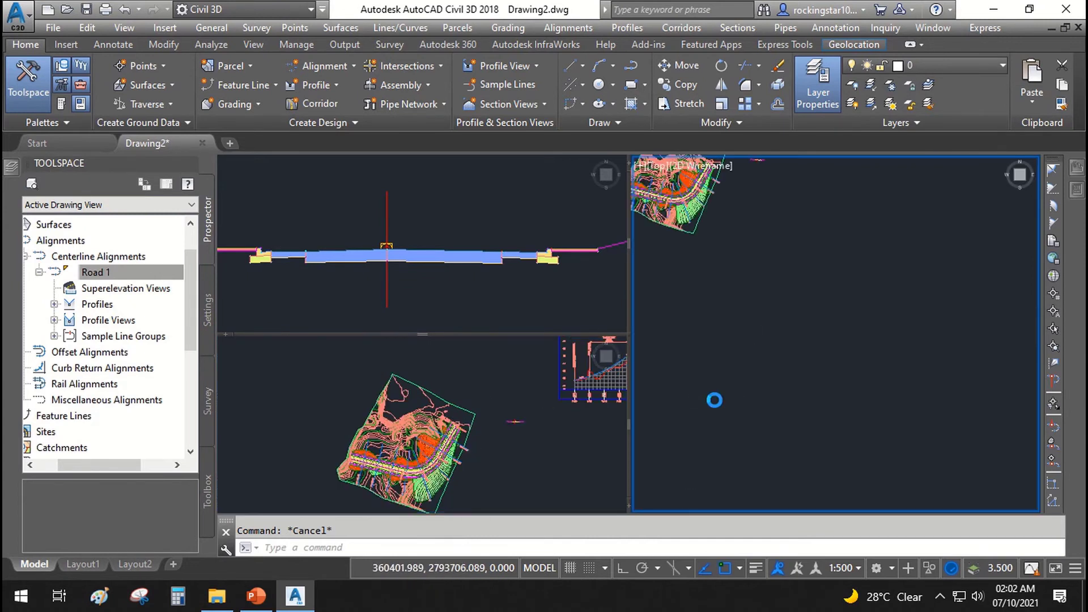
pyautogui.scroll(-2, 727, 374)
pyautogui.scroll(2, 727, 374)
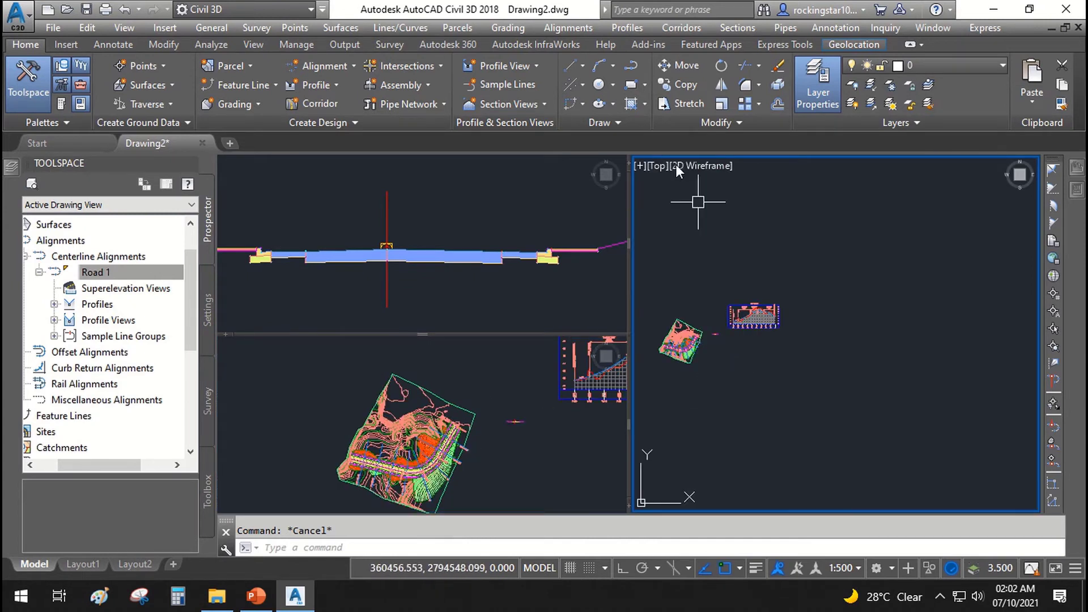
# Launch Create Multiple Section Views for alignment Road 1 with the Road Section view style
pyautogui.click(738, 28)
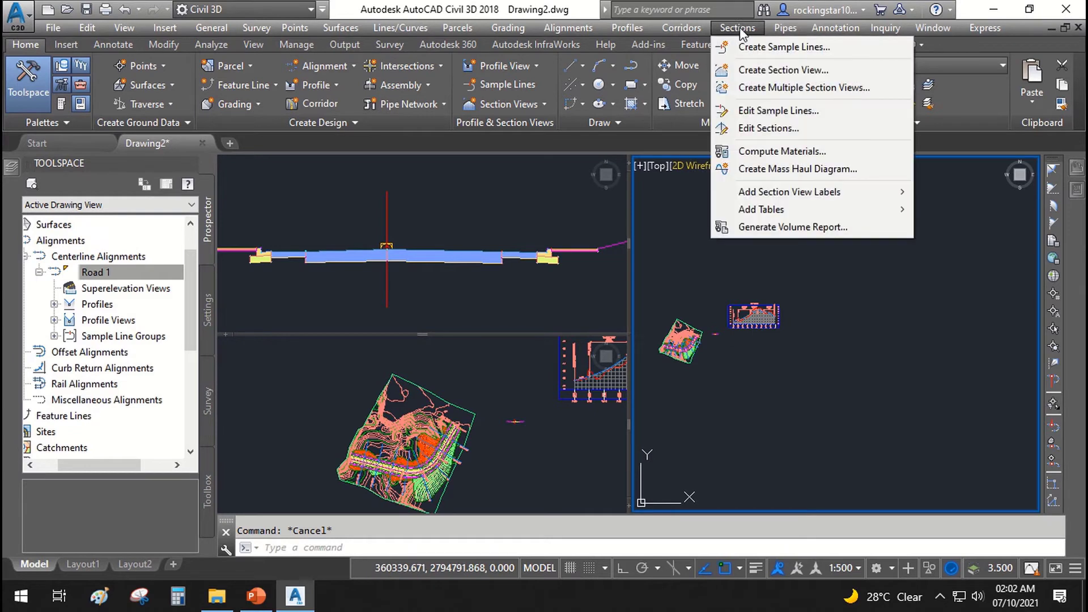
pyautogui.click(768, 87)
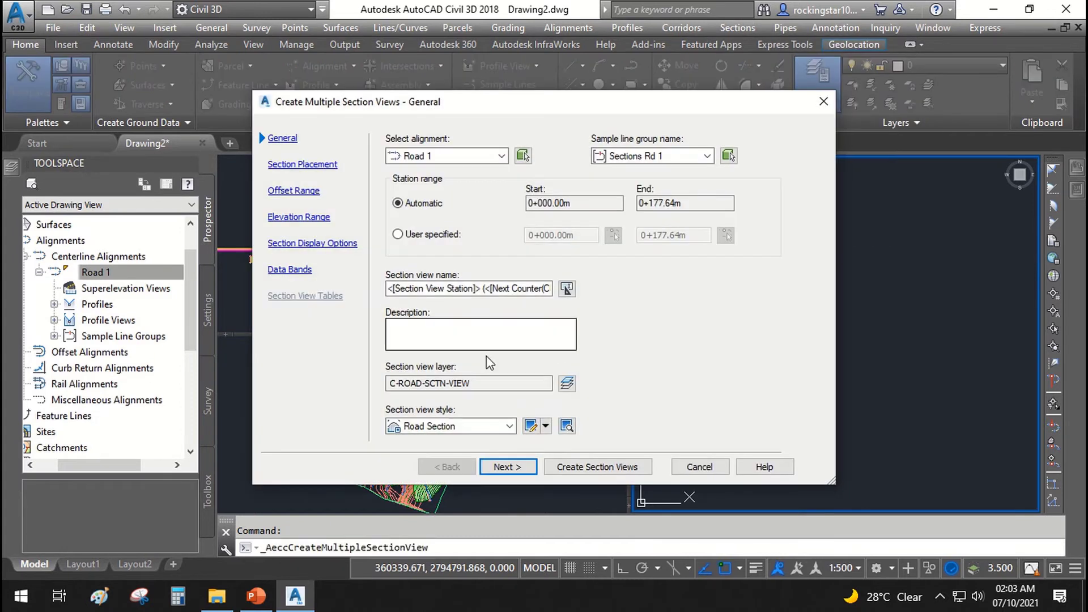
pyautogui.click(420, 157)
pyautogui.click(423, 171)
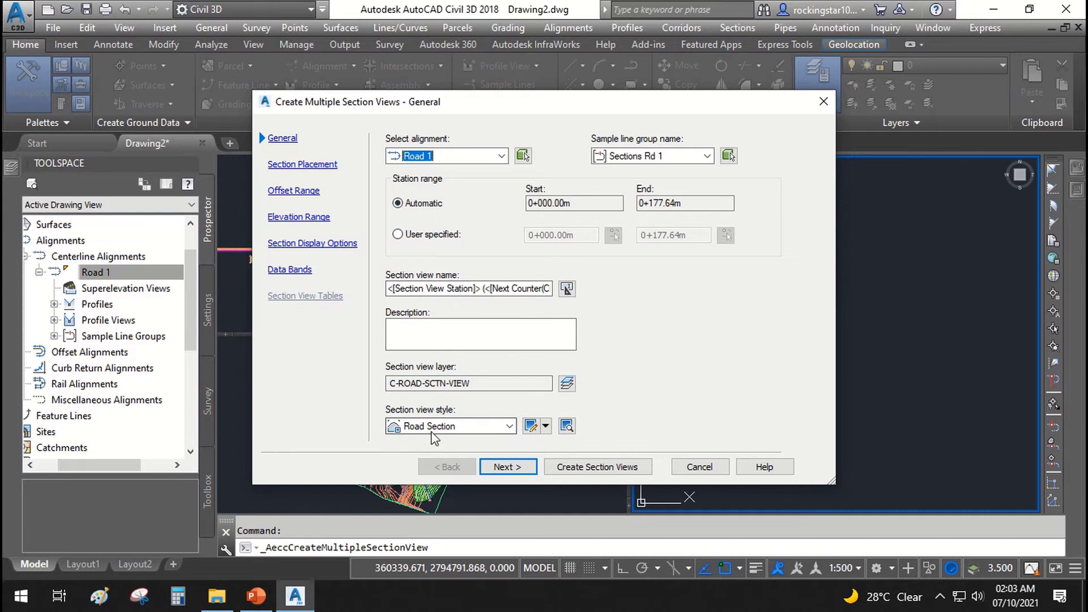
pyautogui.click(408, 426)
pyautogui.click(408, 426)
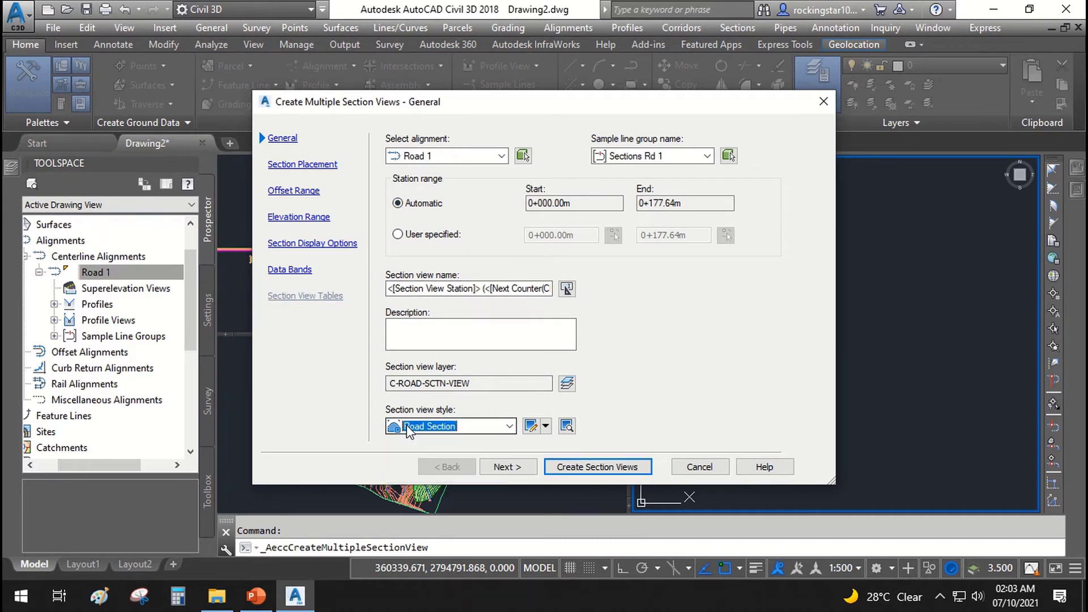
pyautogui.click(408, 426)
pyautogui.click(407, 428)
# Choose Draft placement so the section views are laid out in a model-space grid
pyautogui.click(507, 466)
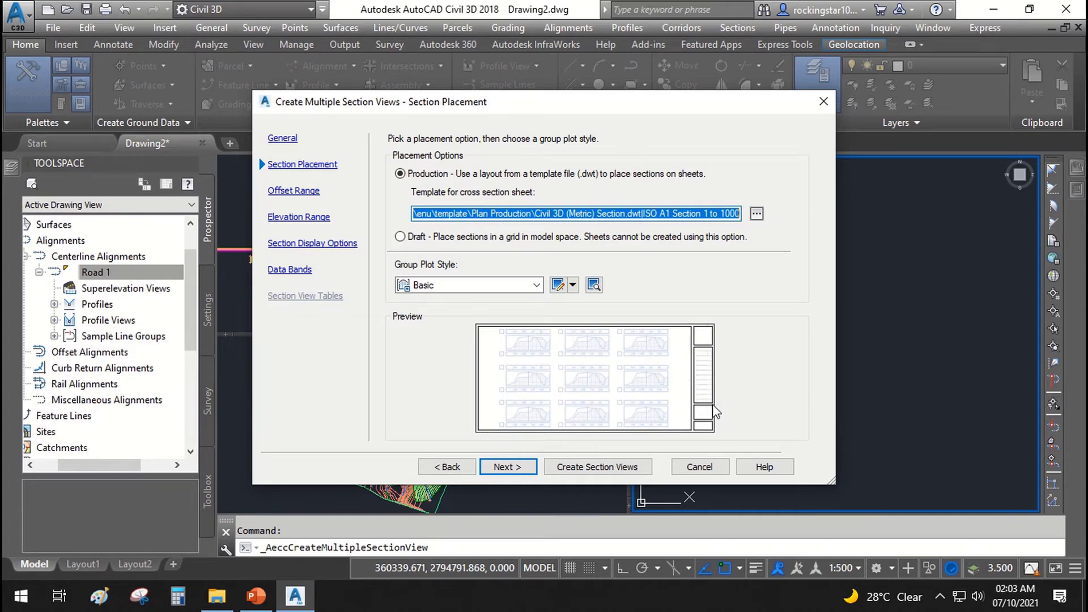
pyautogui.press('Tab')
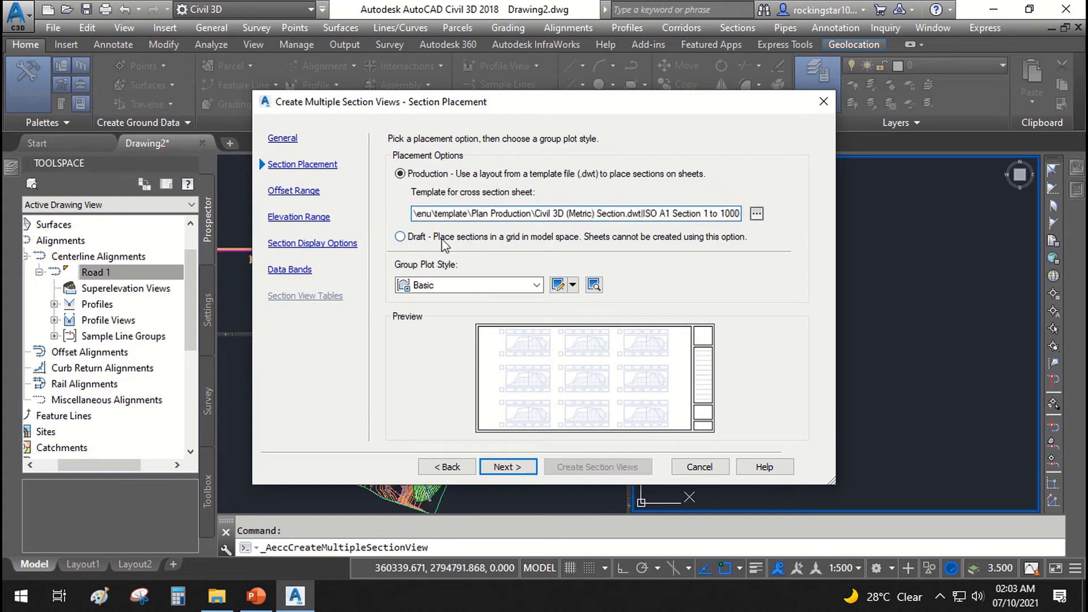
pyautogui.click(400, 237)
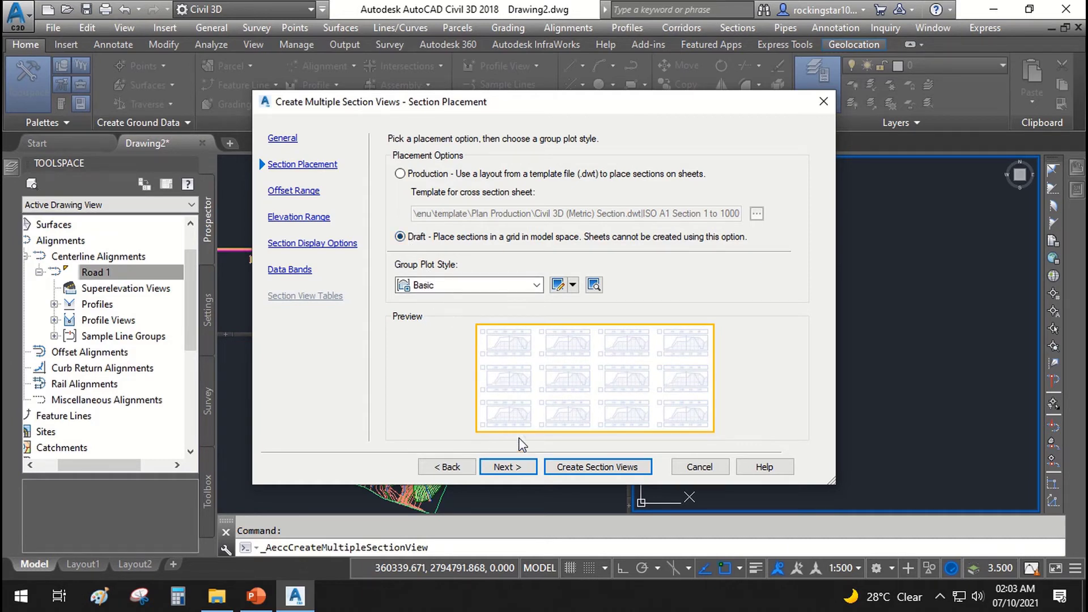
pyautogui.click(525, 467)
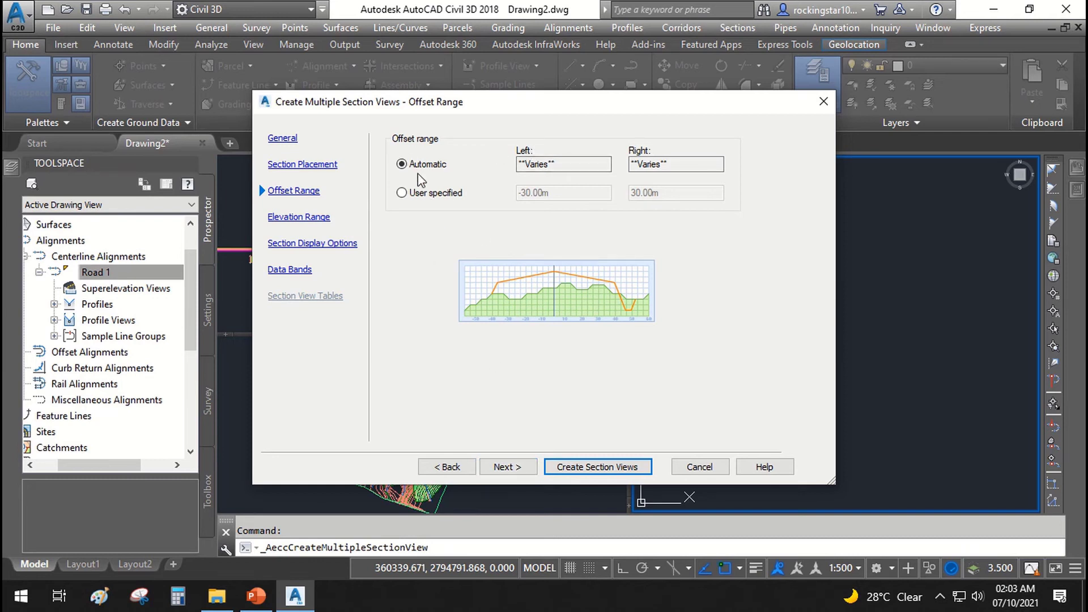
# Keep automatic offset and elevation ranges and set Clip Grid to the Road 1 corridor surface
pyautogui.click(520, 466)
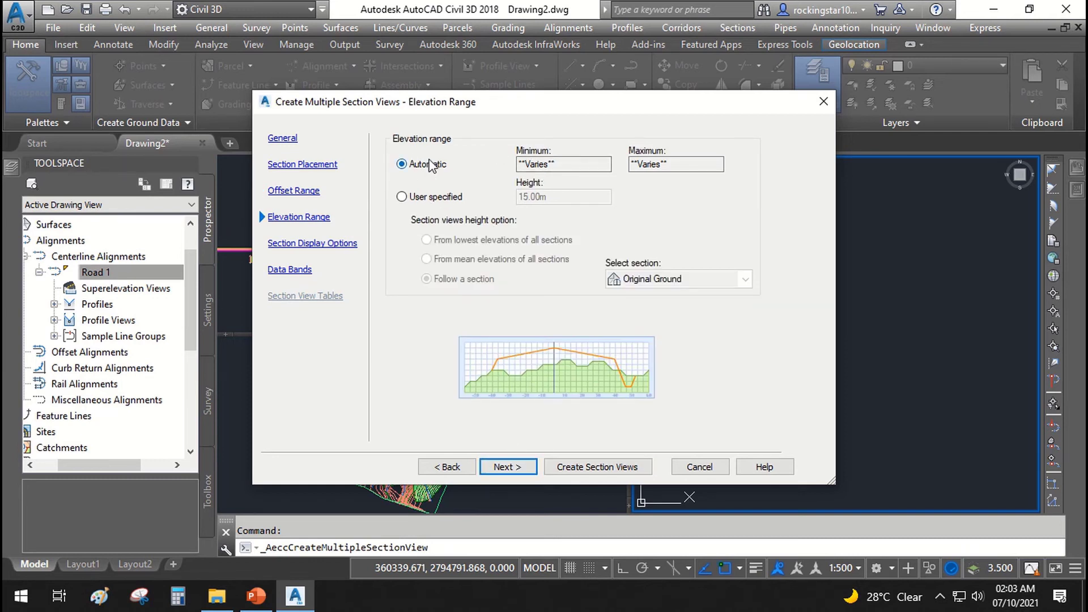
pyautogui.click(516, 468)
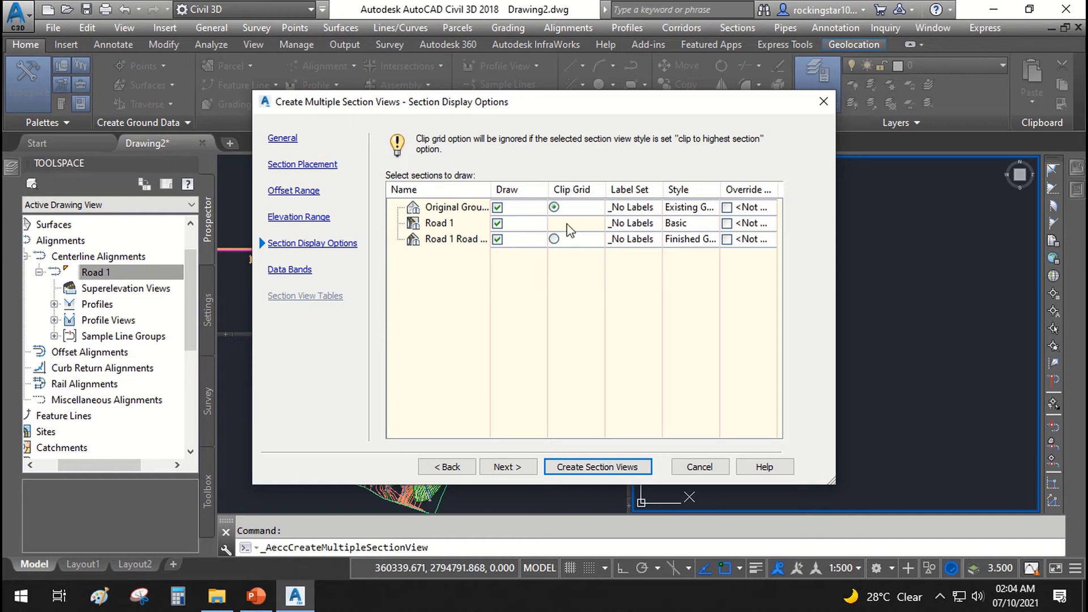
pyautogui.click(552, 238)
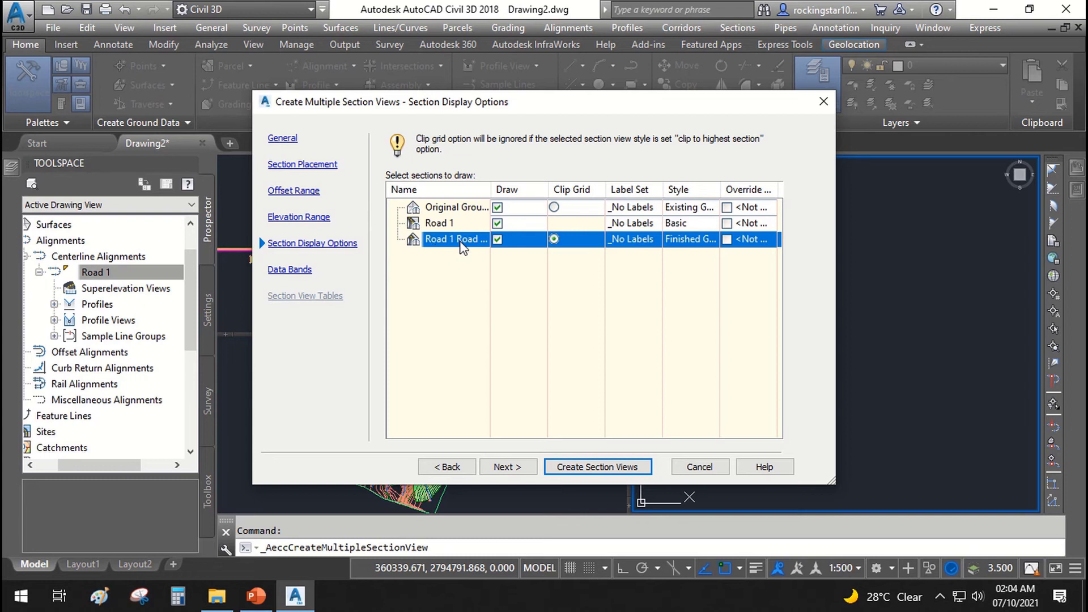
# Use the Offsets Only data band set and create the section views
pyautogui.click(510, 467)
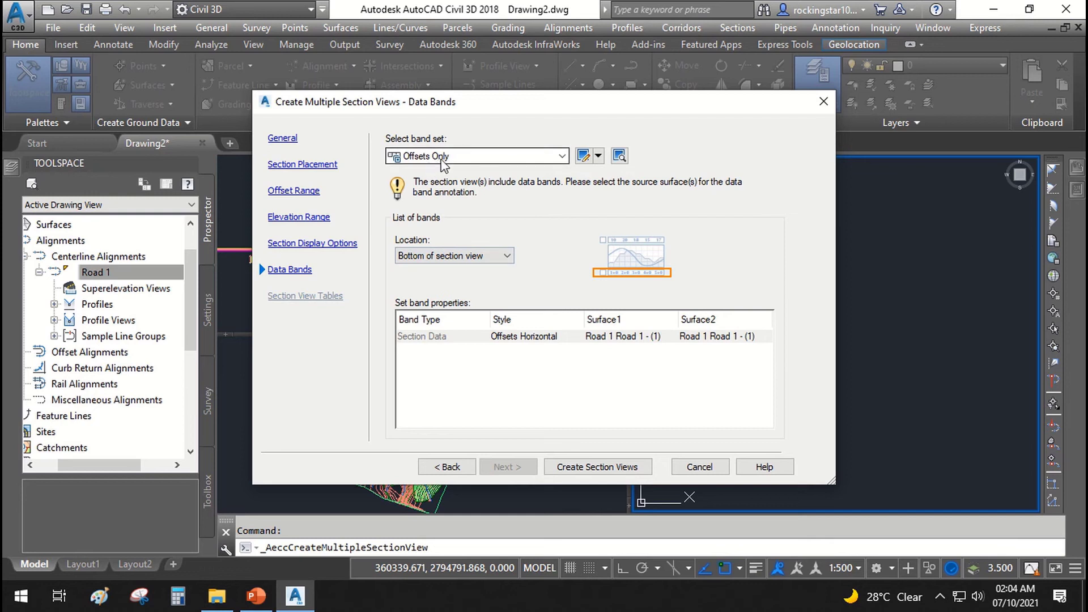
pyautogui.moveTo(535, 113); pyautogui.dragTo(476, 100)
pyautogui.click(372, 149)
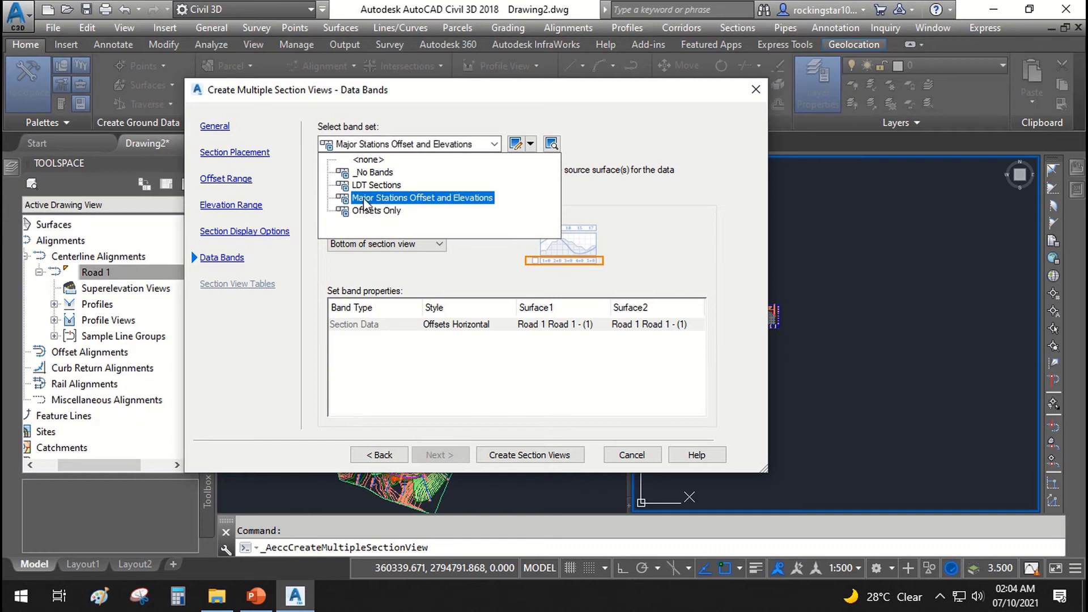
pyautogui.click(374, 211)
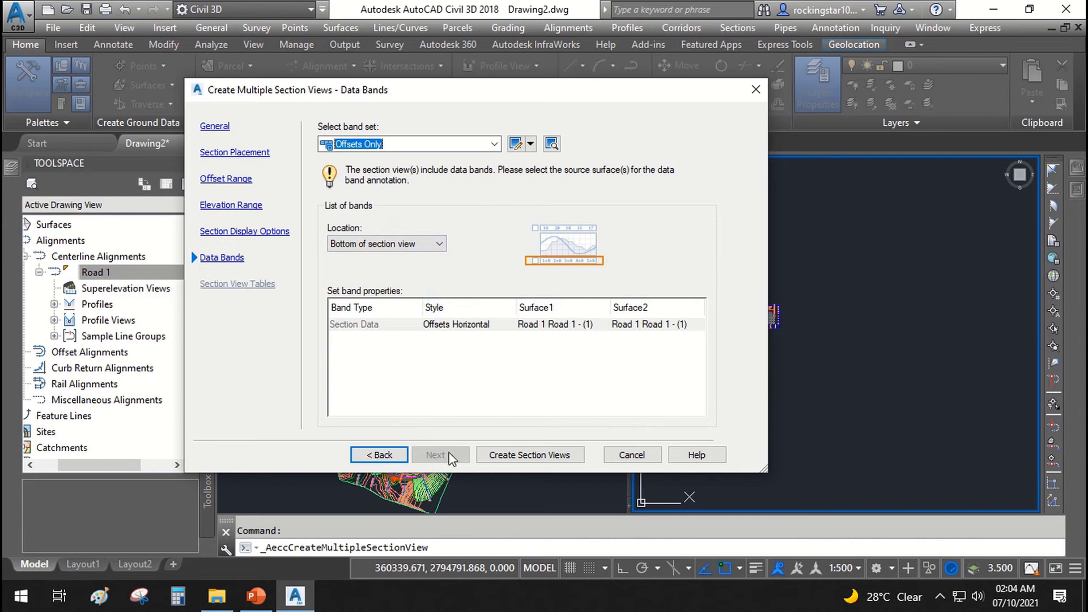
pyautogui.click(506, 456)
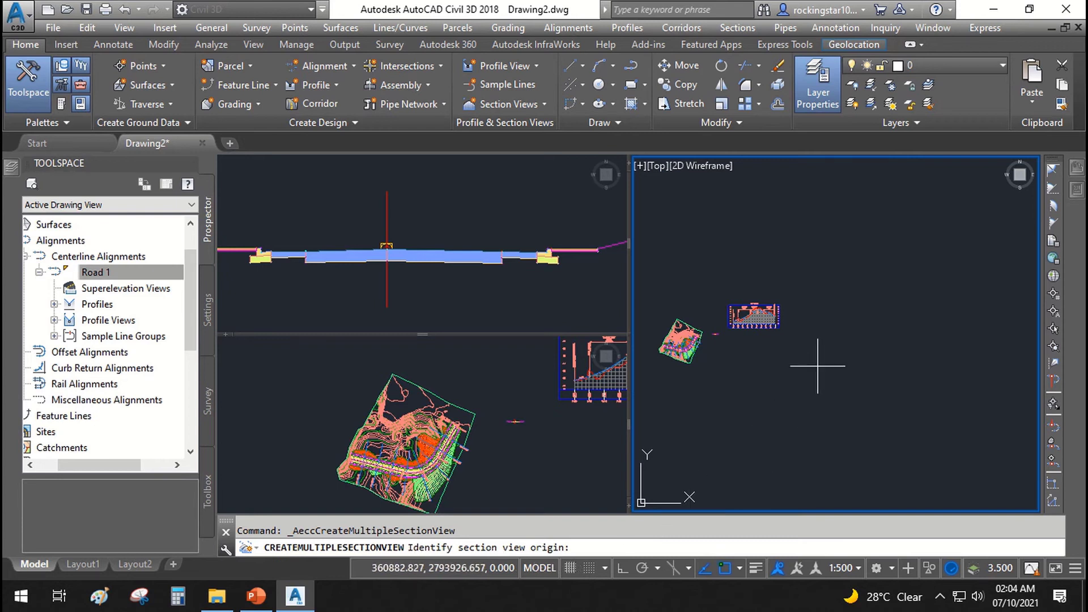
# Place the section view grid in empty model space and look over the 0+080.00 view
pyautogui.click(852, 309)
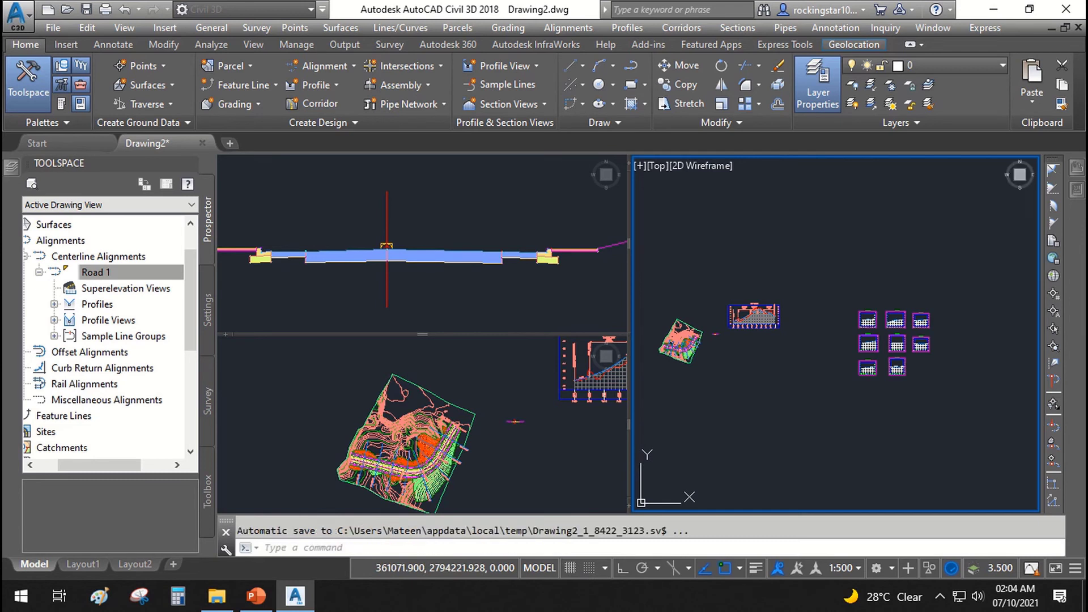
pyautogui.scroll(10, 856, 318)
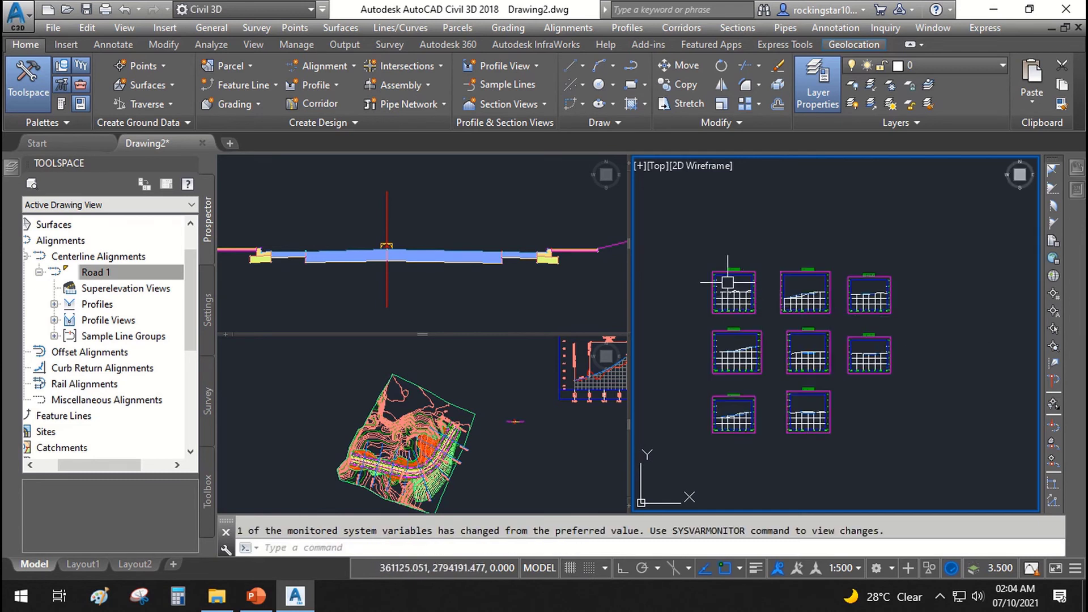
pyautogui.scroll(5, 741, 339)
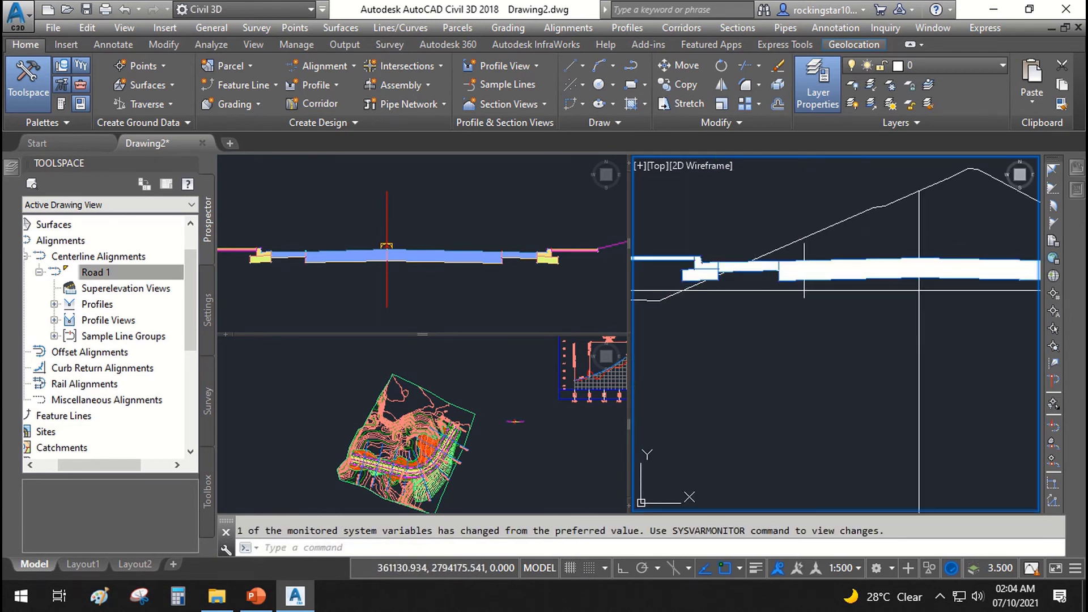
pyautogui.scroll(3, 793, 272)
pyautogui.scroll(-3, 833, 274)
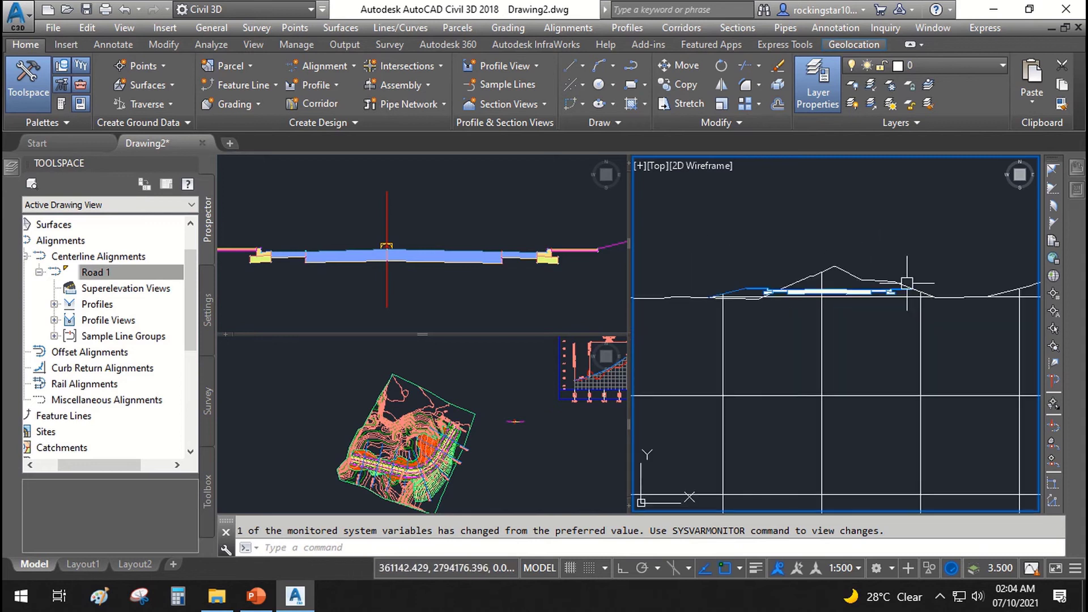
pyautogui.scroll(-6, 813, 277)
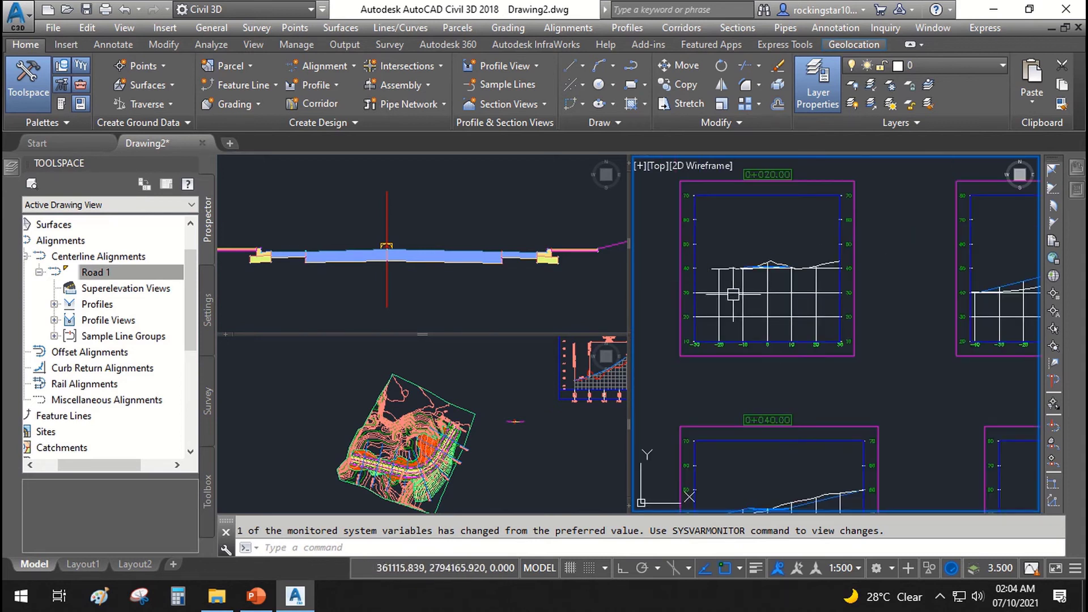
pyautogui.scroll(8, 691, 308)
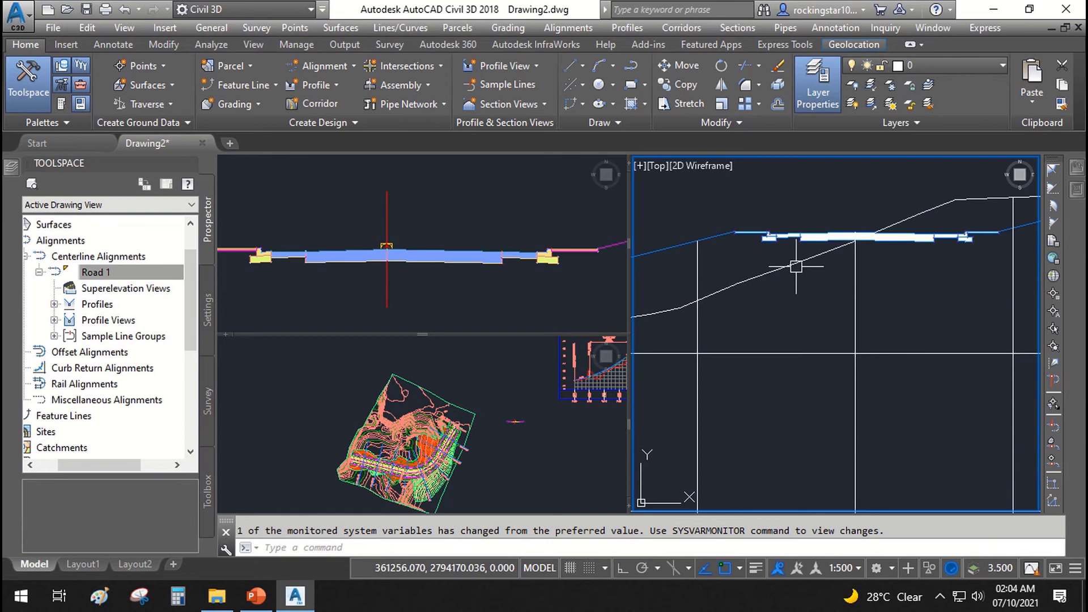
pyautogui.scroll(-4, 840, 228)
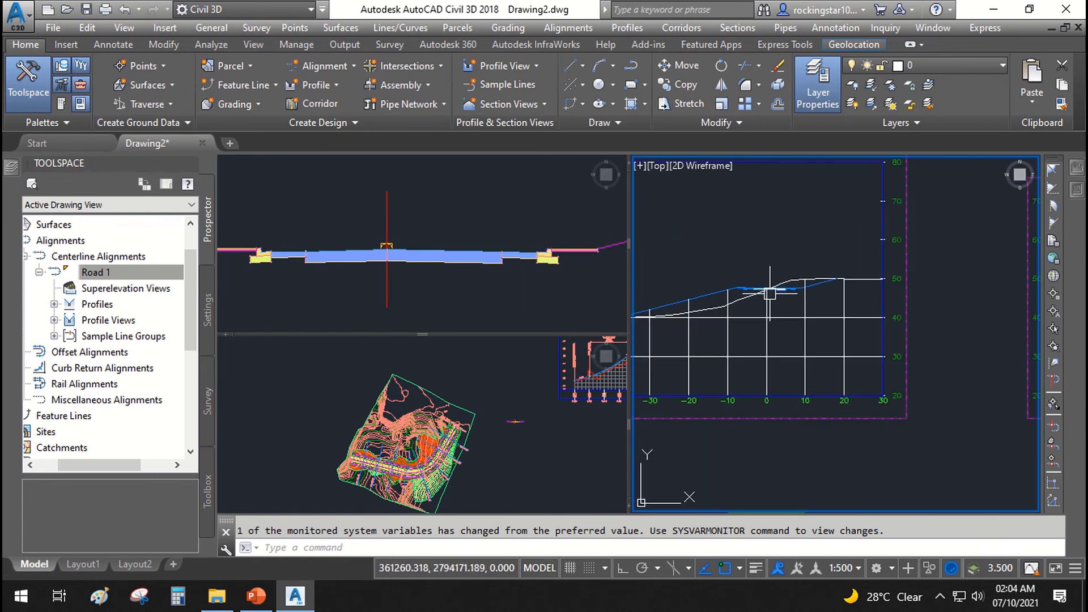
pyautogui.moveTo(747, 411); pyautogui.dragTo(871, 512, button='middle')
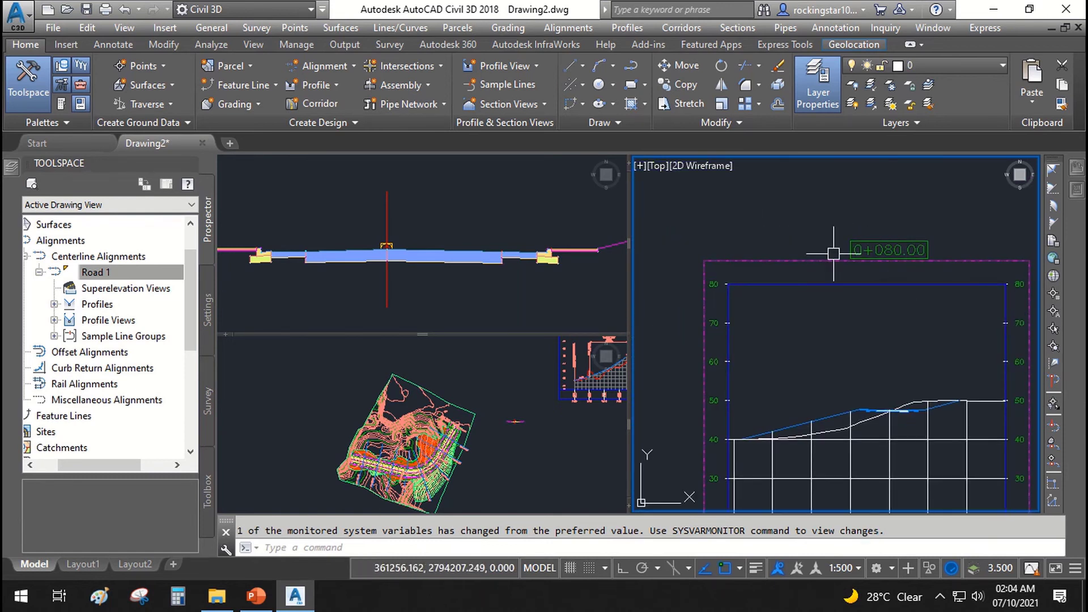
# Pan and zoom the plan and cross-section viewports to locate the Road 1 section views
pyautogui.click(458, 506)
pyautogui.scroll(6, 435, 436)
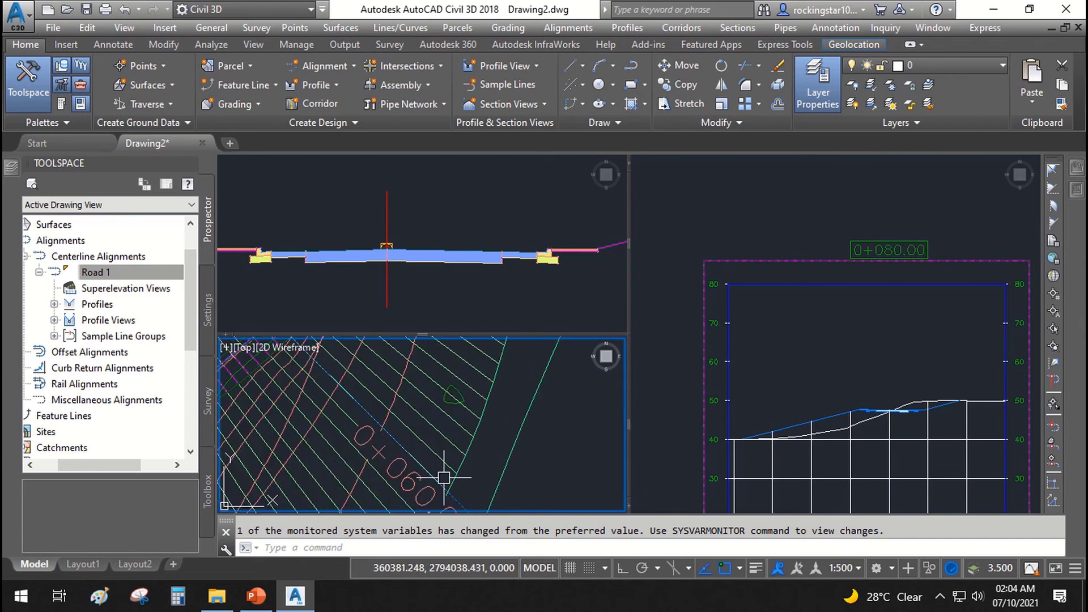
pyautogui.scroll(-3, 435, 436)
pyautogui.scroll(5, 408, 489)
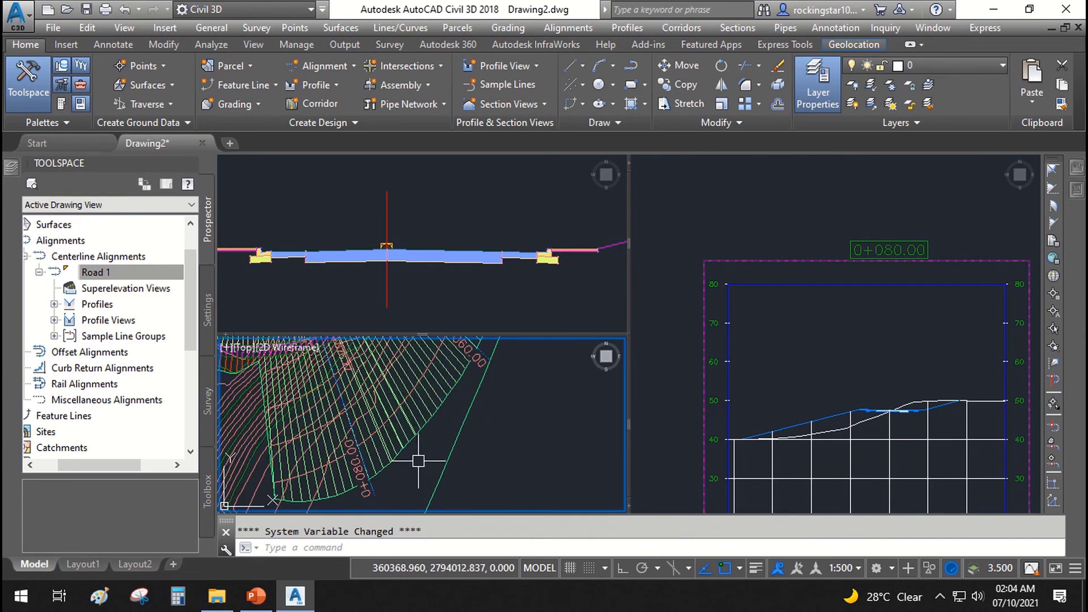
pyautogui.scroll(-1, 386, 475)
pyautogui.click(759, 422)
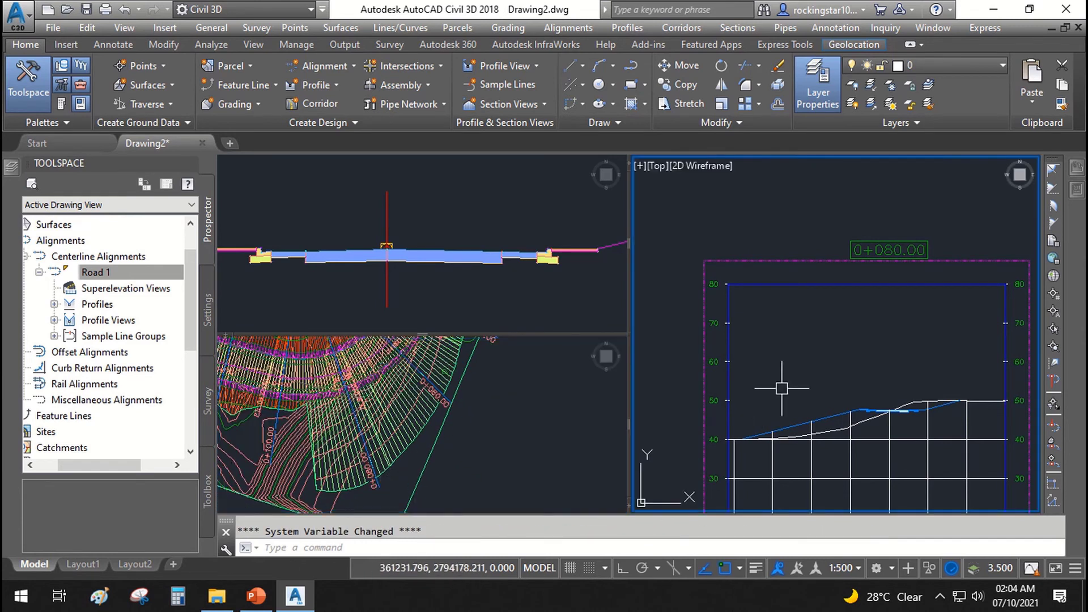
pyautogui.scroll(2, 835, 431)
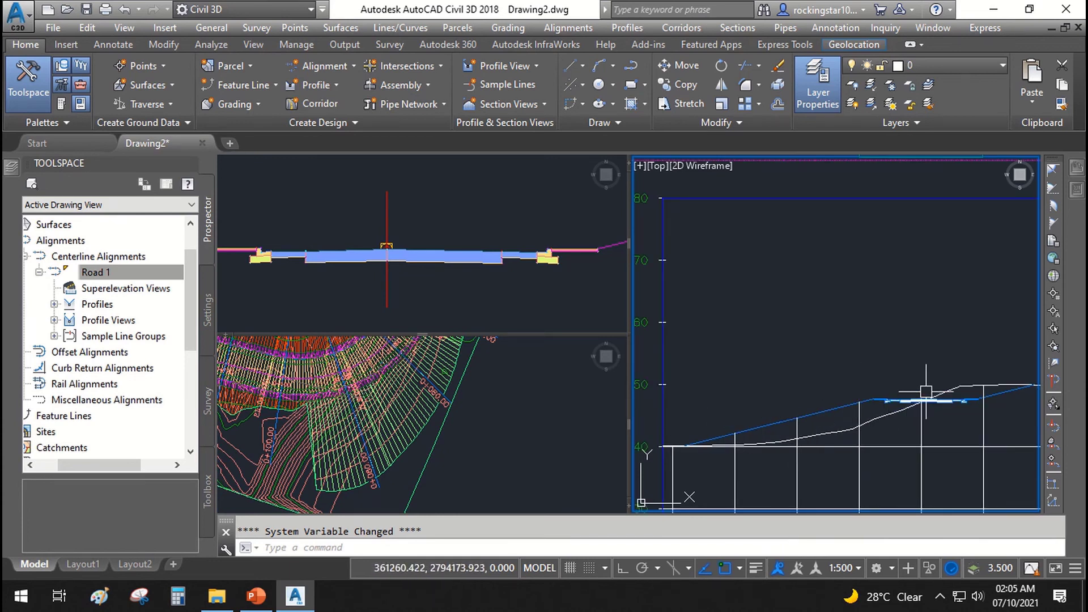
pyautogui.moveTo(922, 381); pyautogui.dragTo(835, 421, button='middle')
pyautogui.moveTo(733, 456); pyautogui.dragTo(826, 425, button='middle')
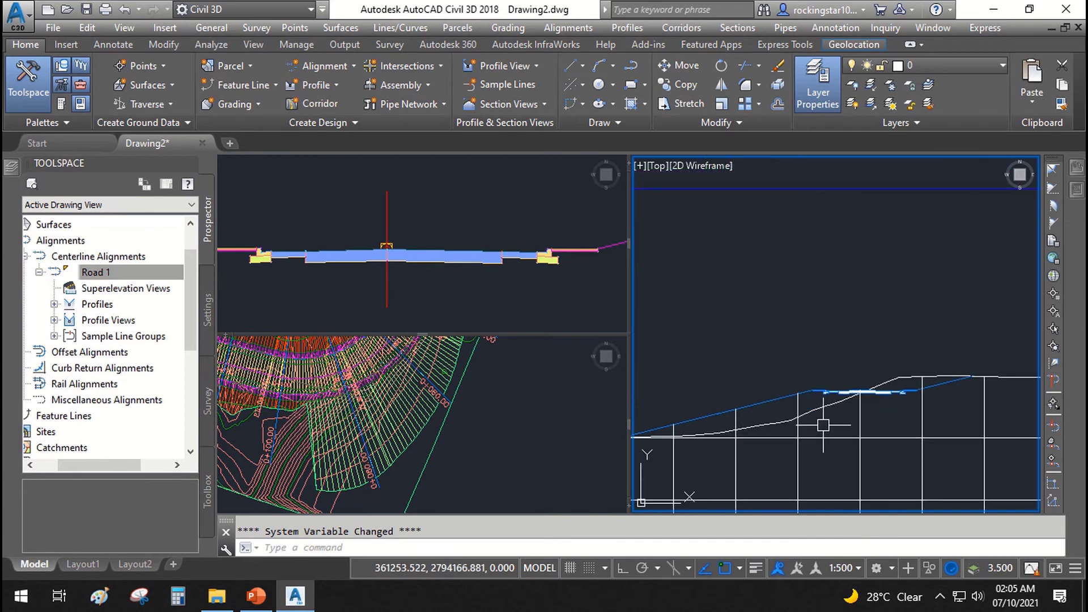
pyautogui.moveTo(947, 401); pyautogui.dragTo(882, 413, button='middle')
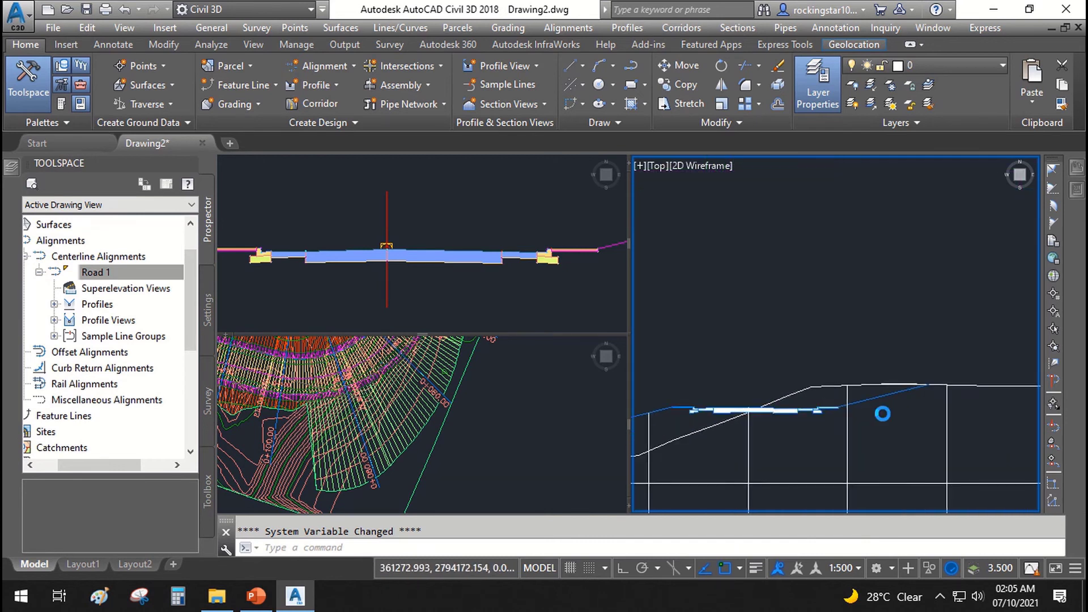
pyautogui.scroll(4, 850, 420)
pyautogui.scroll(-6, 825, 400)
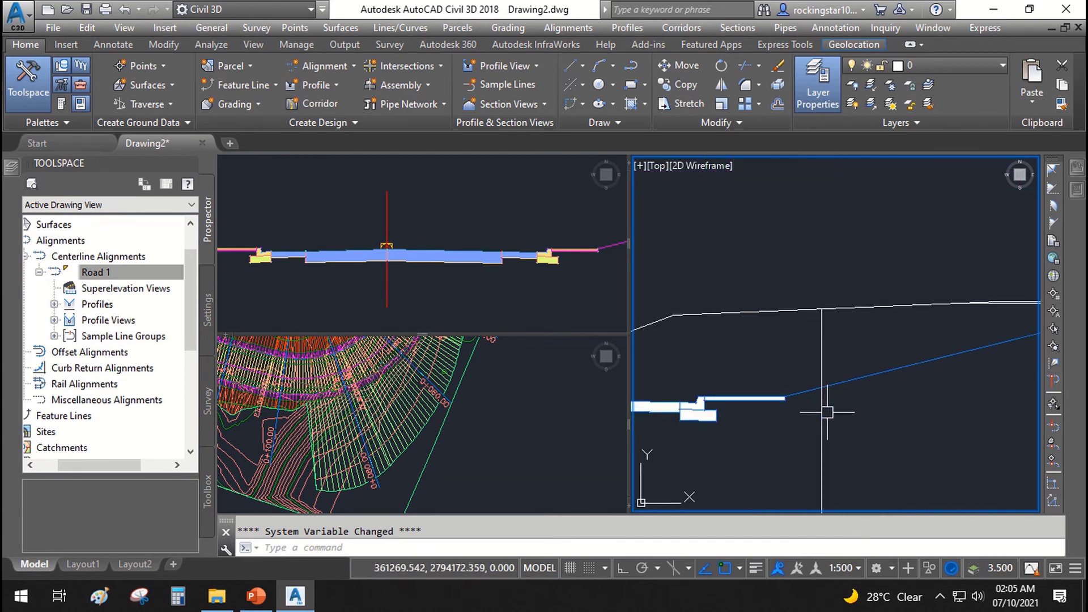
pyautogui.scroll(6, 810, 429)
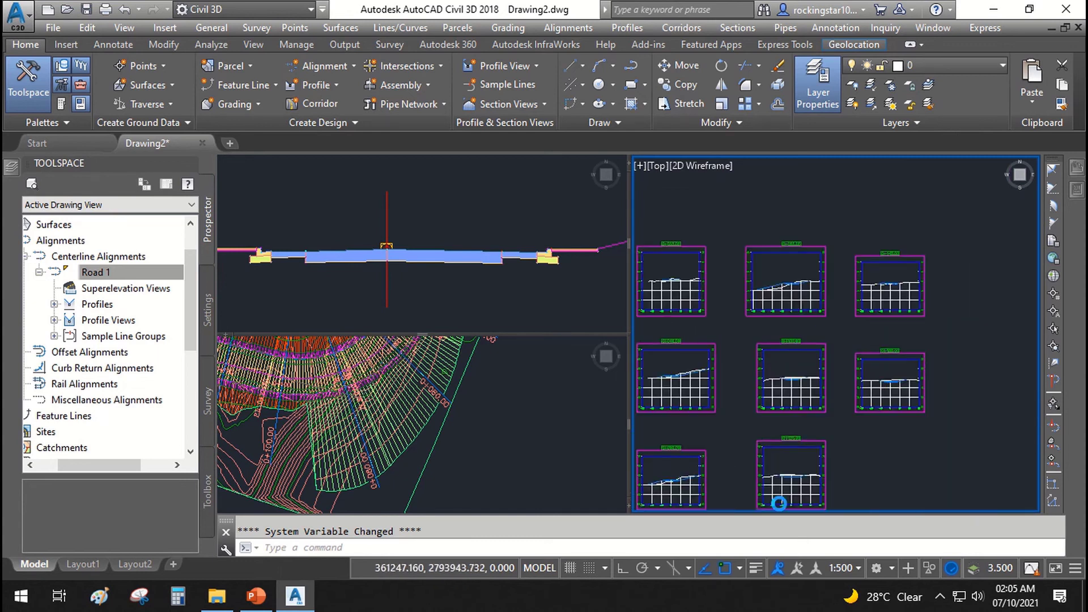
# Enlarge section 0+120.00 in the right viewport and select its ground line
pyautogui.click(490, 431)
pyautogui.scroll(-4, 553, 451)
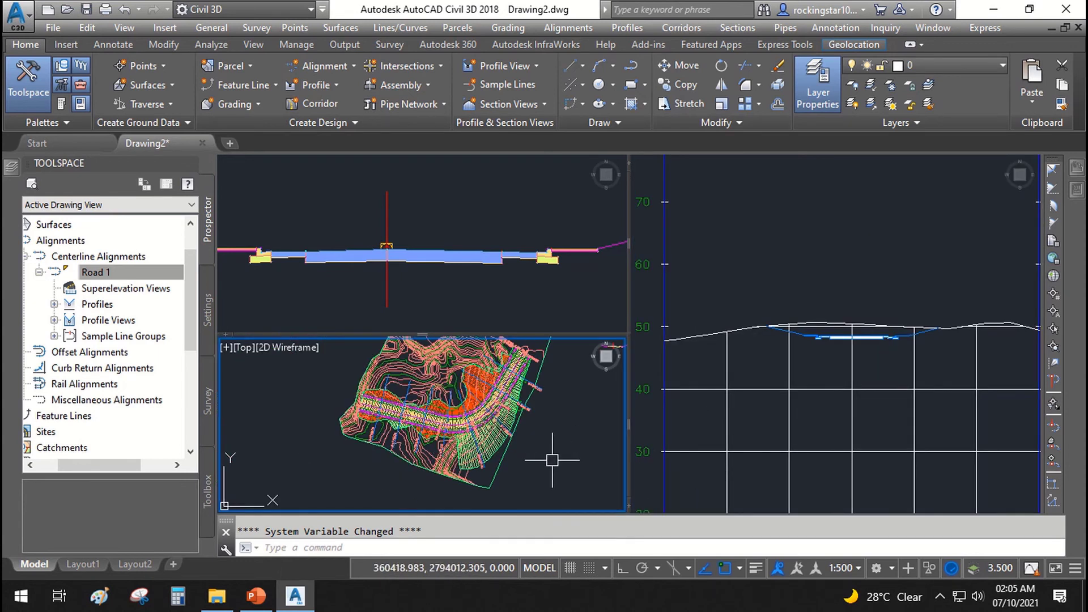
pyautogui.scroll(2, 315, 415)
pyautogui.scroll(1, 504, 391)
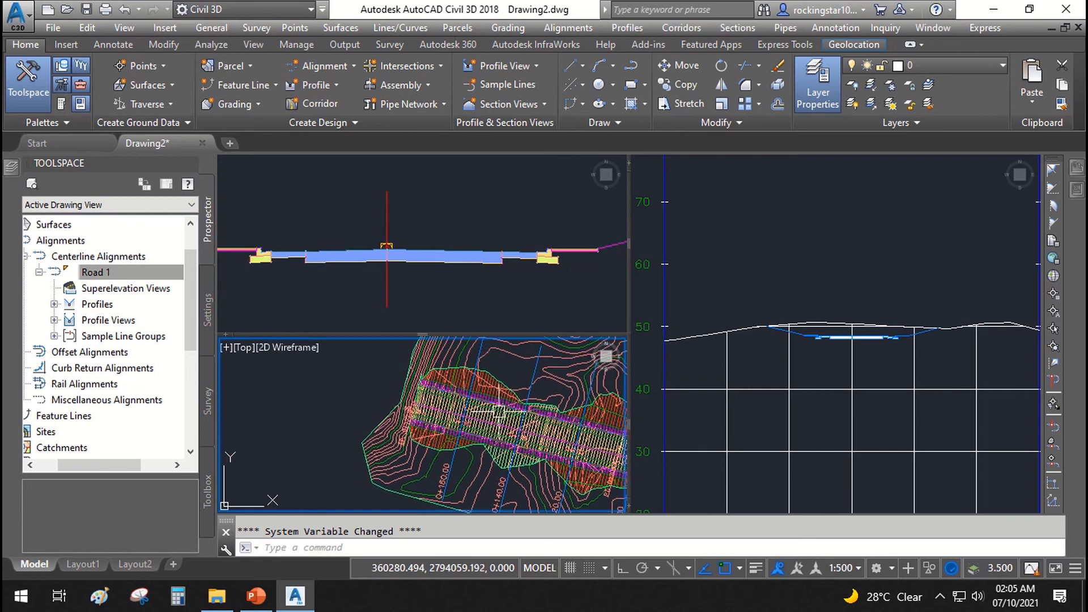
pyautogui.scroll(1, 468, 428)
pyautogui.click(877, 296)
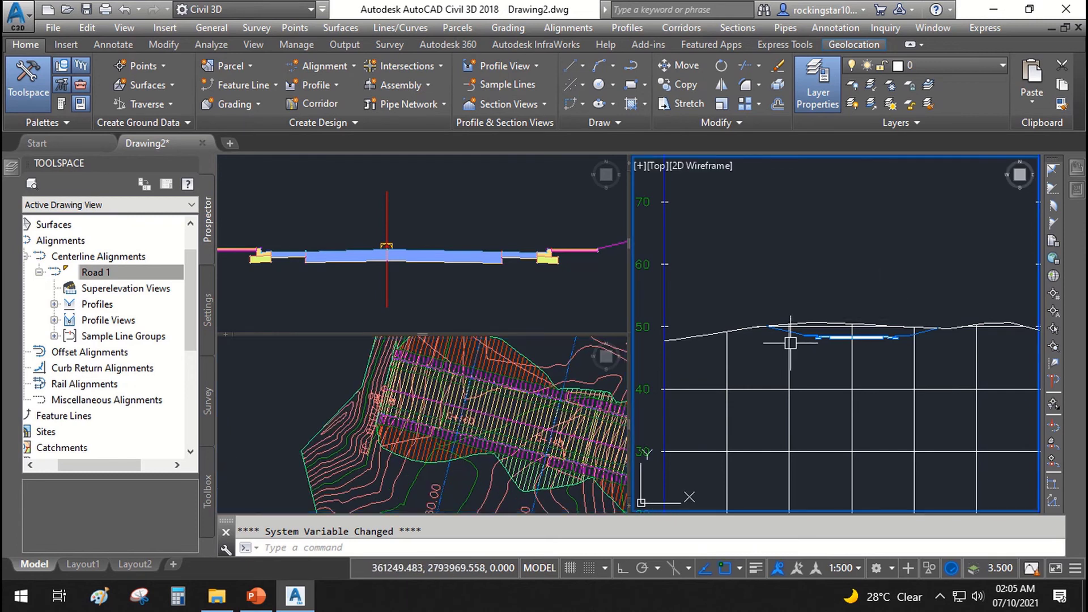
pyautogui.scroll(2, 796, 337)
pyautogui.scroll(-3, 793, 326)
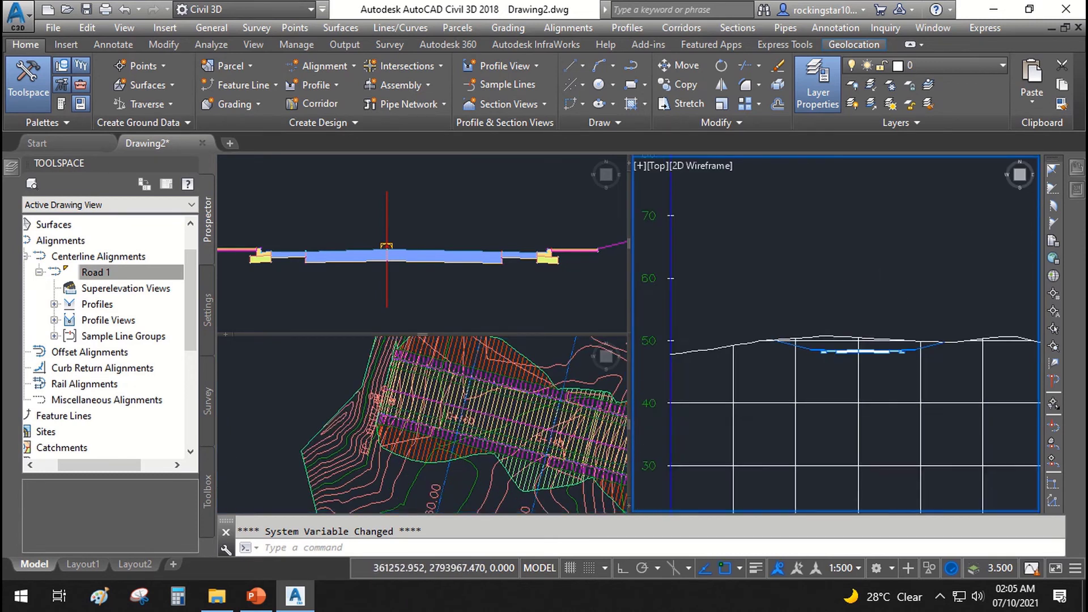
pyautogui.scroll(2, 760, 347)
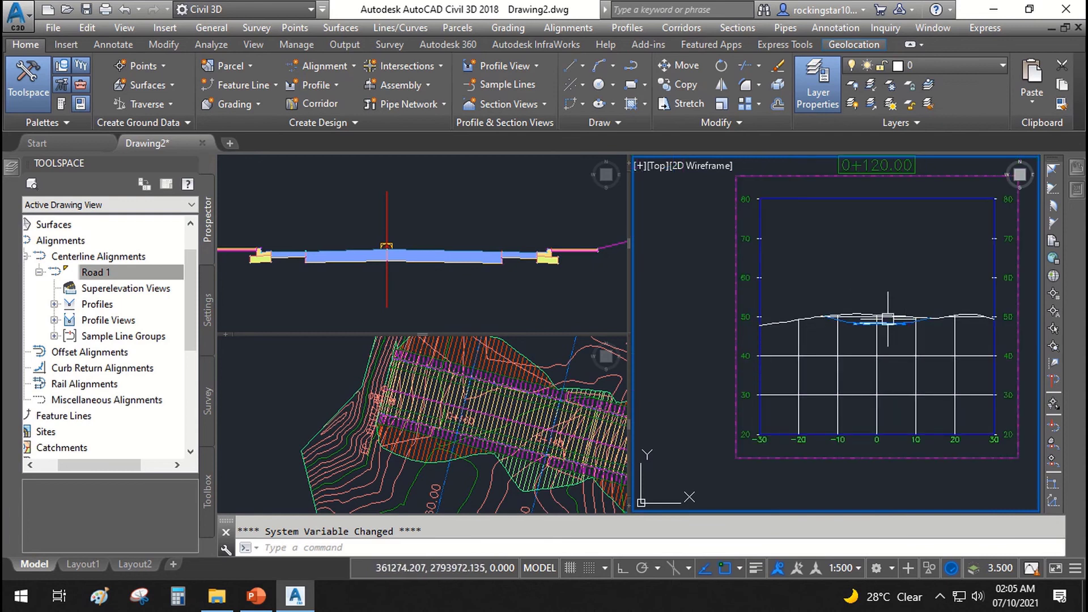
pyautogui.scroll(2, 823, 318)
pyautogui.scroll(2, 860, 318)
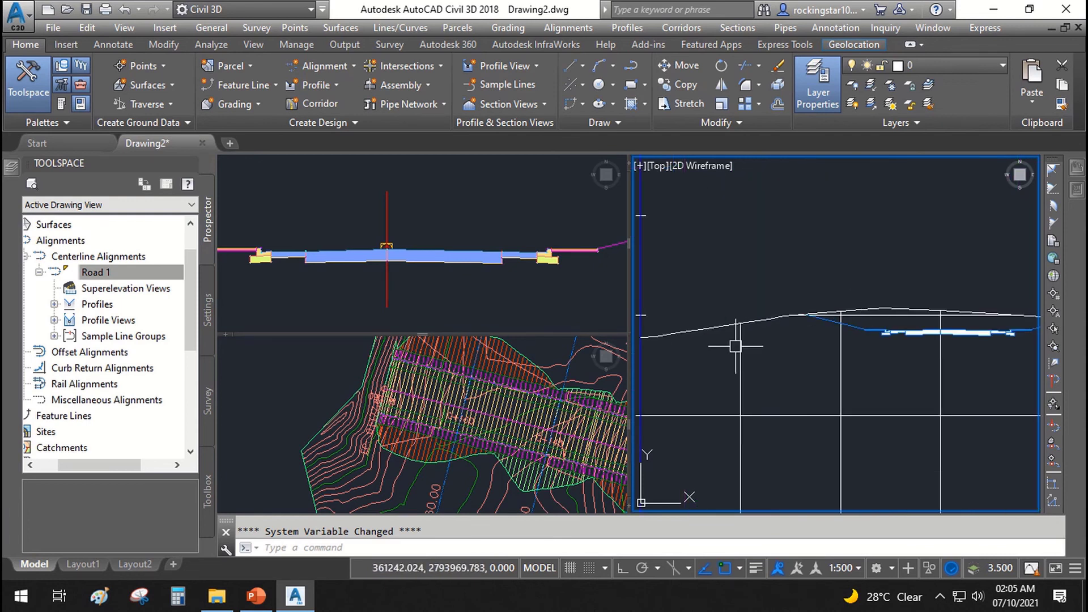
pyautogui.moveTo(857, 337); pyautogui.dragTo(808, 367, button='middle')
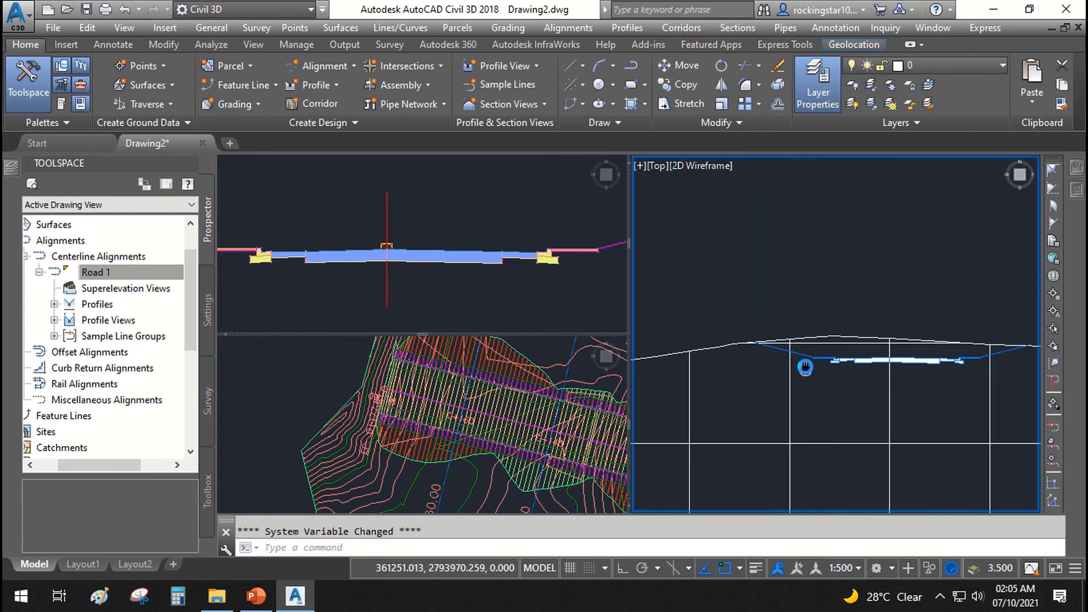
pyautogui.click(729, 347)
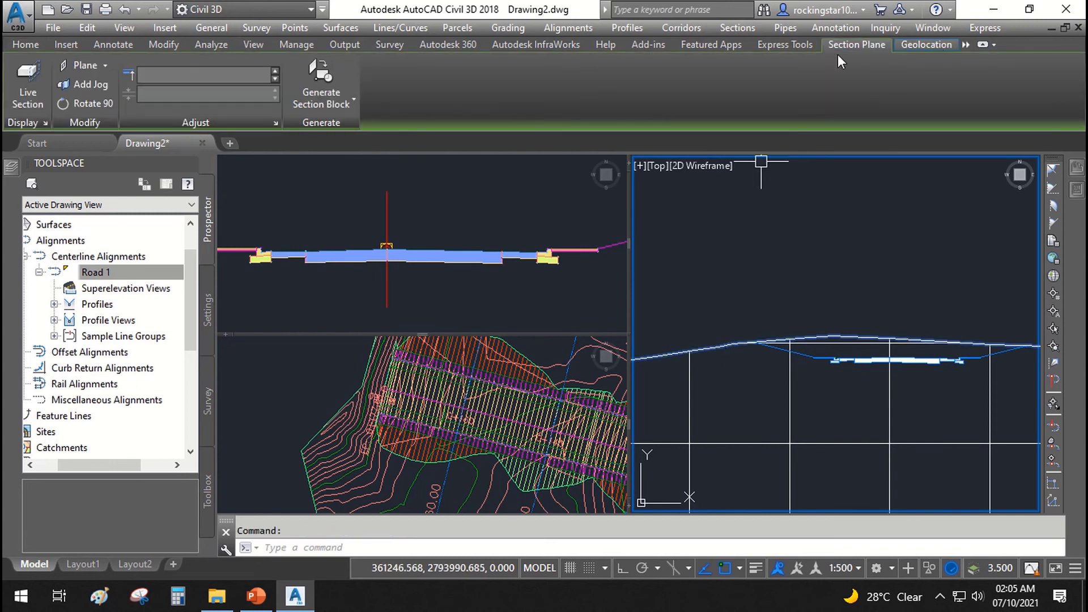
# Open the Existing Ground section style's Display settings from the ground line
pyautogui.press('Escape')
pyautogui.click(732, 348)
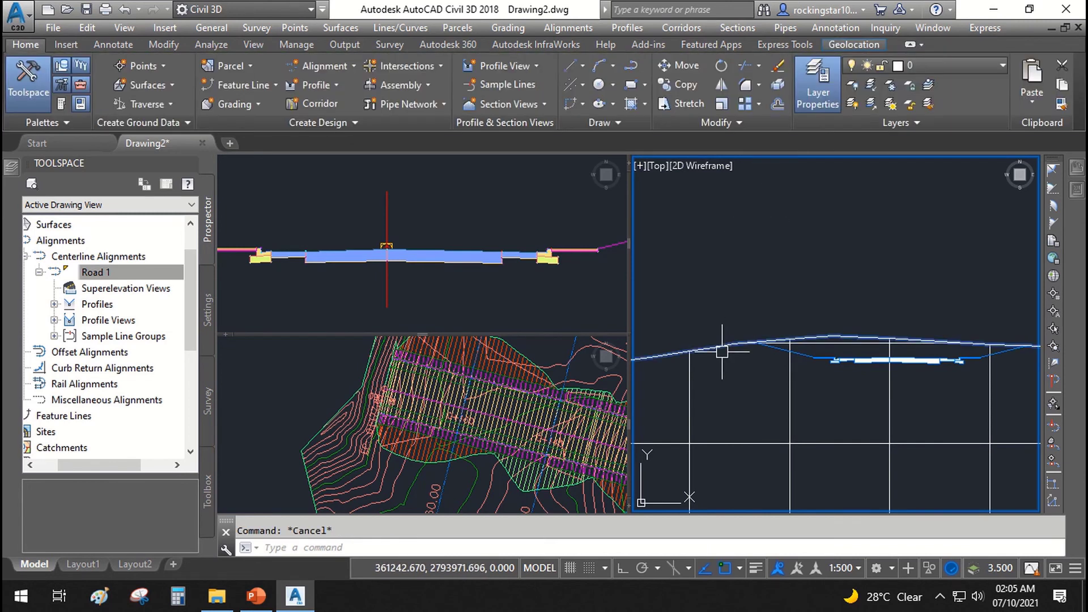
pyautogui.rightClick(720, 277)
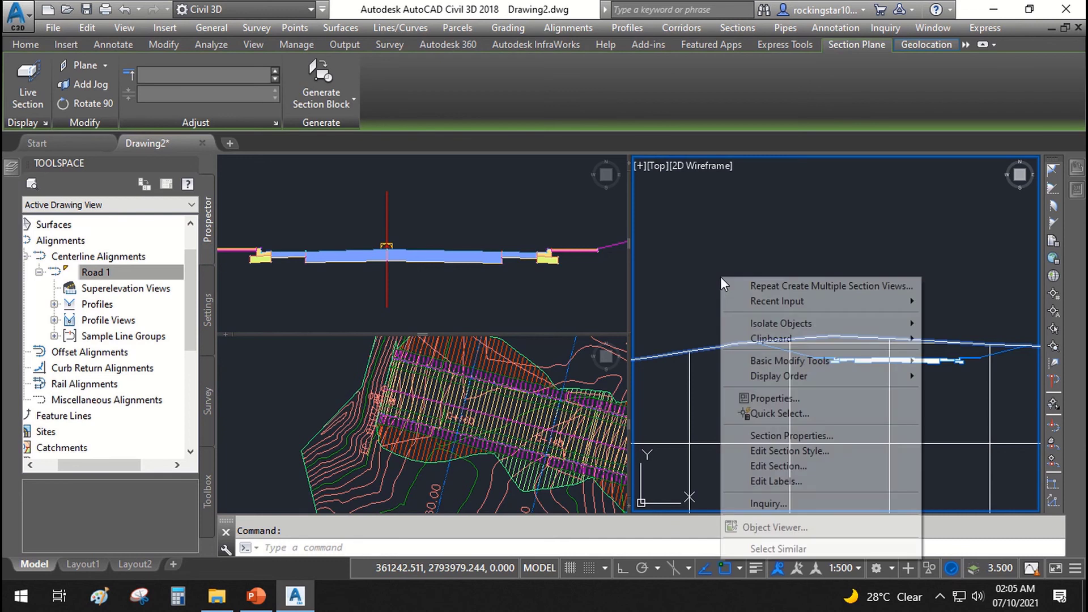
pyautogui.click(795, 455)
pyautogui.click(363, 140)
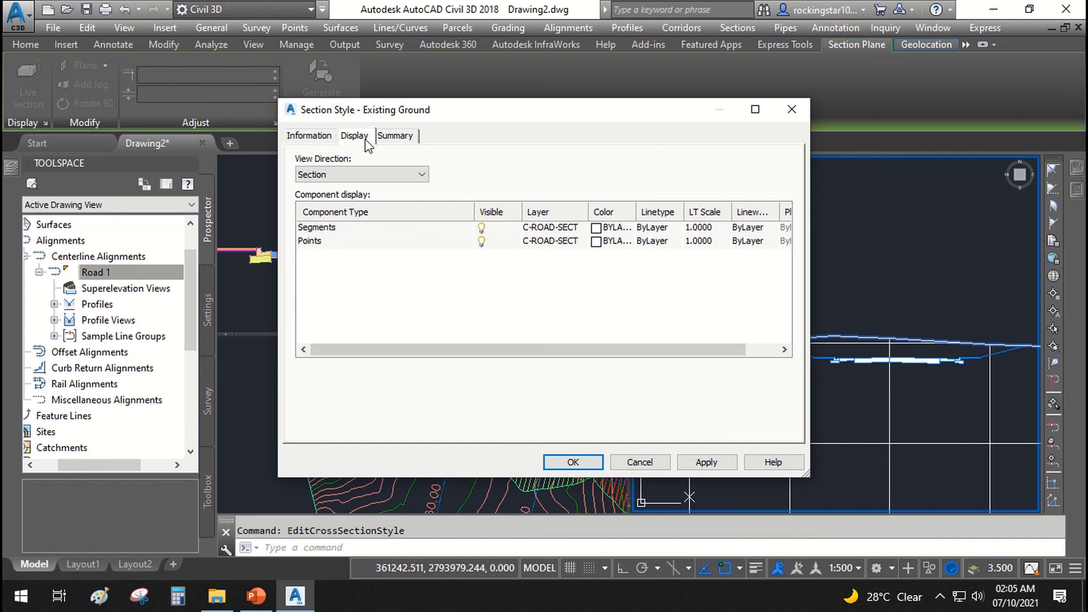
# Set the Segments and Points components to green colour 80 and apply it
pyautogui.click(308, 233)
pyautogui.keyDown('shift'); pyautogui.click(309, 242); pyautogui.keyUp('shift')
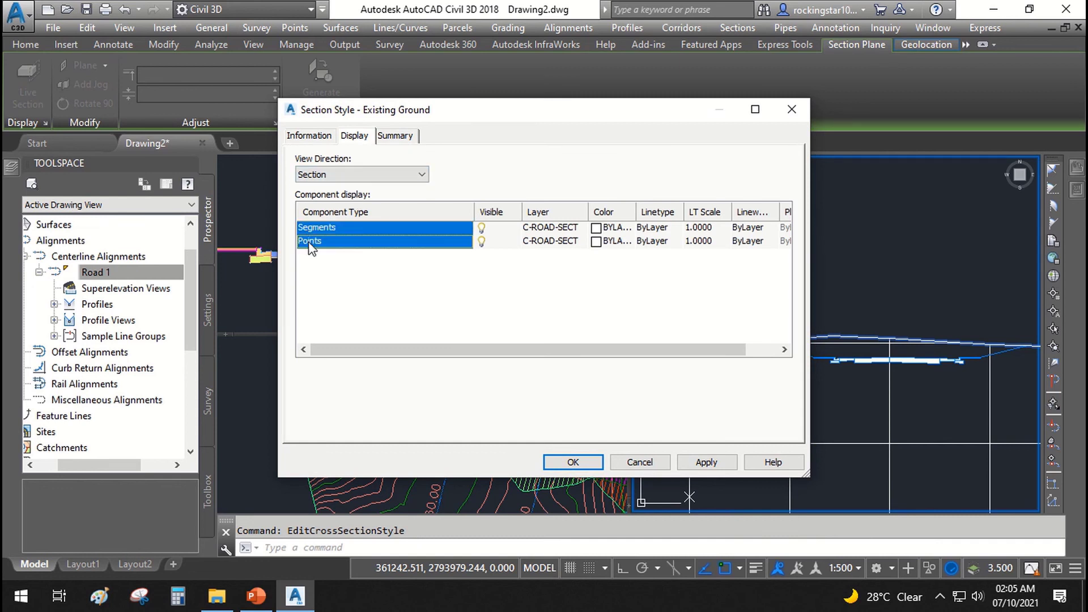
pyautogui.click(610, 229)
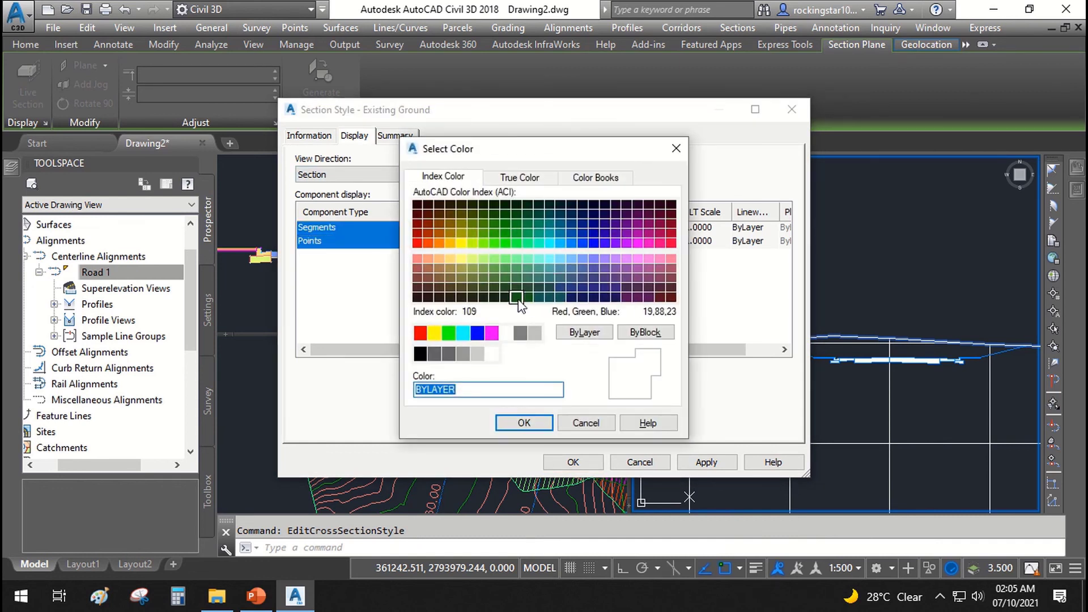
pyautogui.click(494, 243)
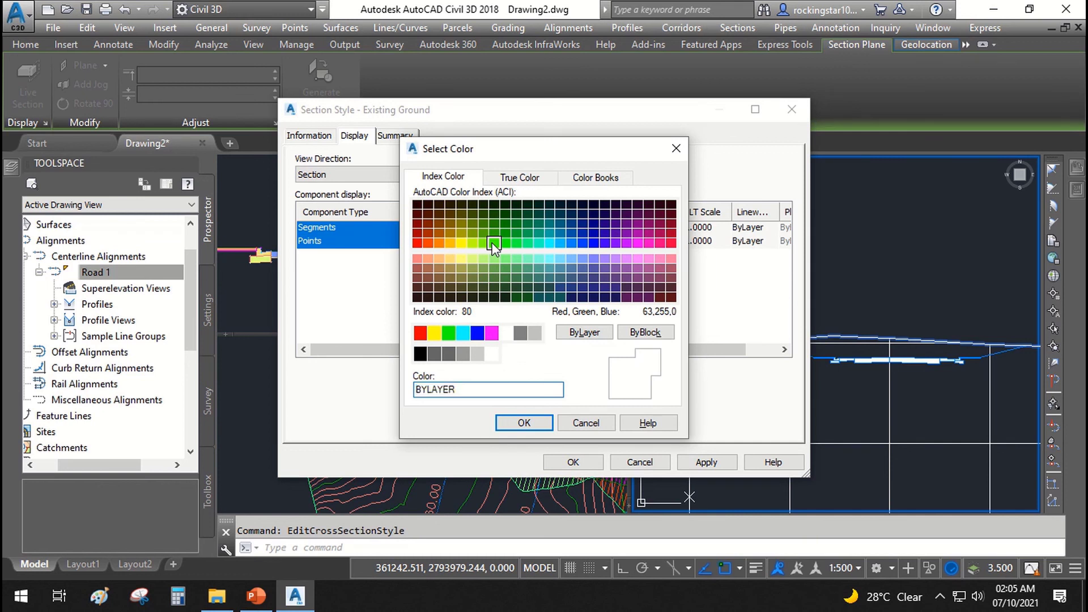
pyautogui.click(516, 424)
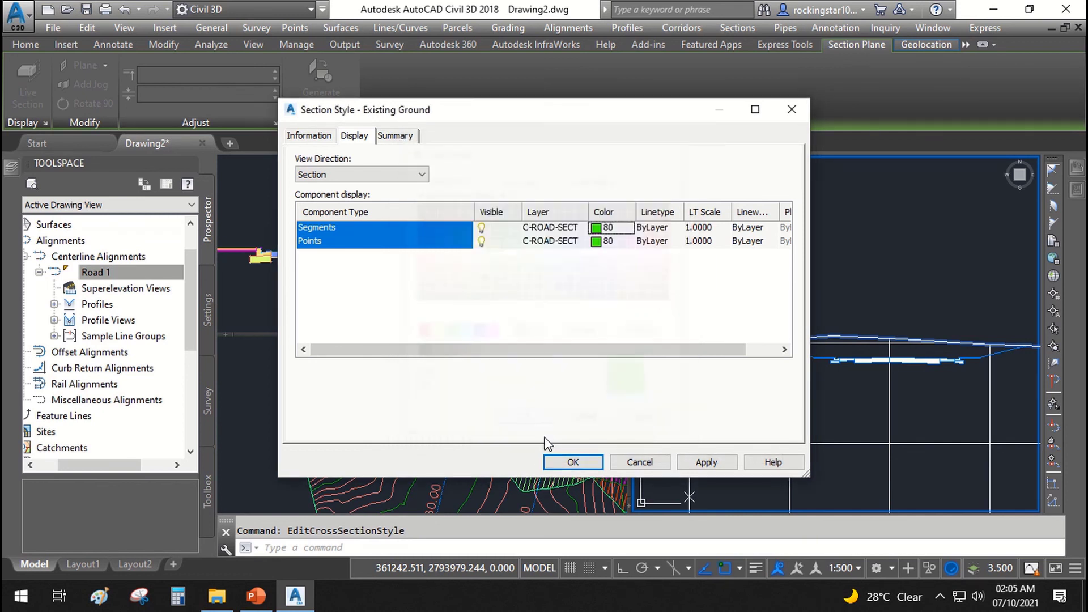
pyautogui.click(712, 468)
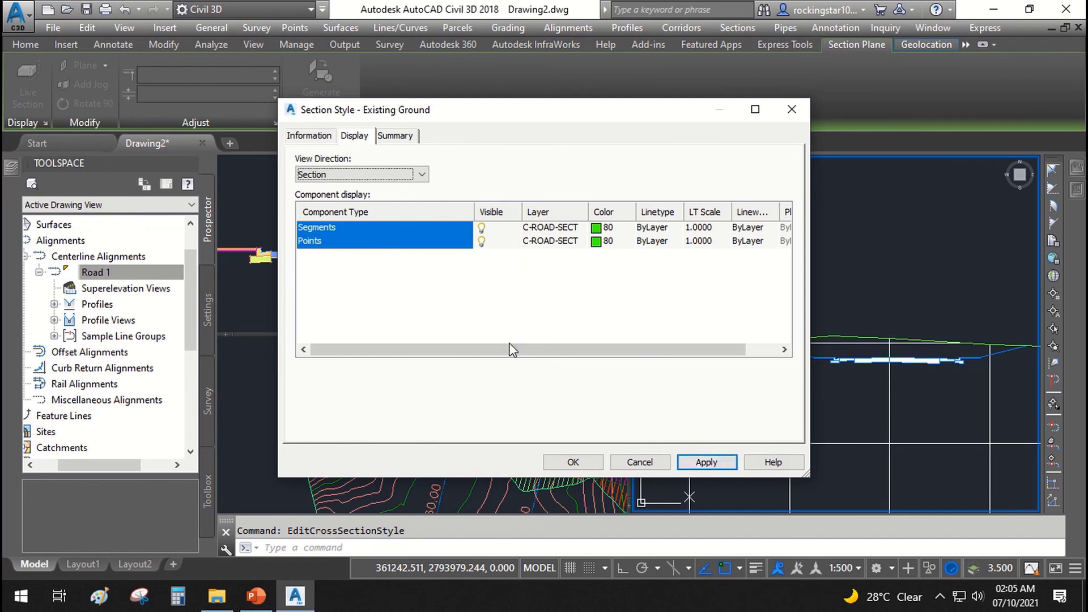
pyautogui.moveTo(513, 349); pyautogui.dragTo(597, 351)
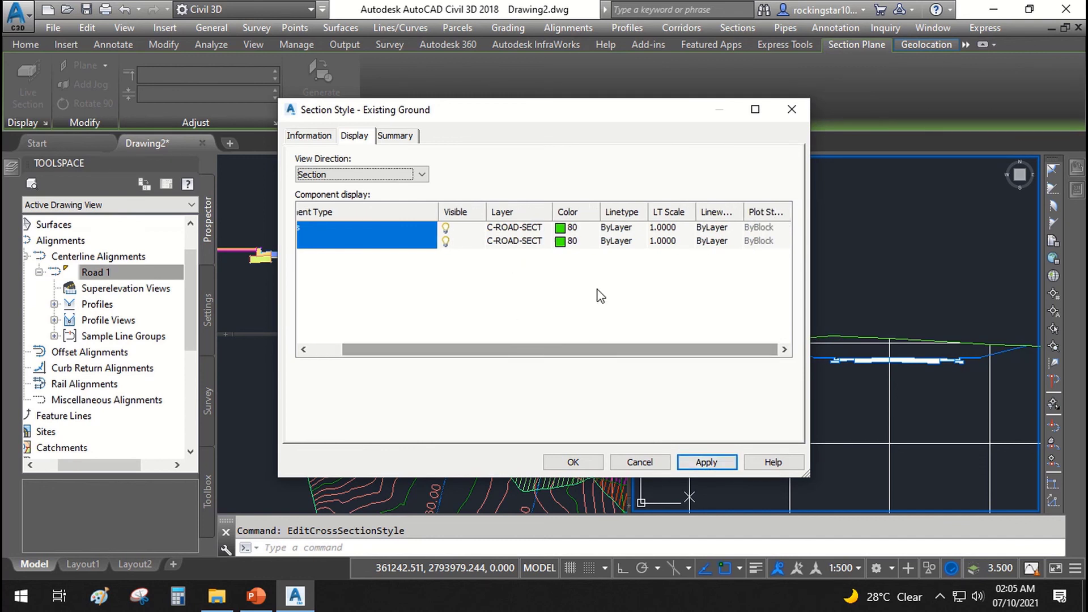
pyautogui.click(614, 229)
# Give the ground line components the DASHED linetype, apply, and close the style
pyautogui.click(375, 247)
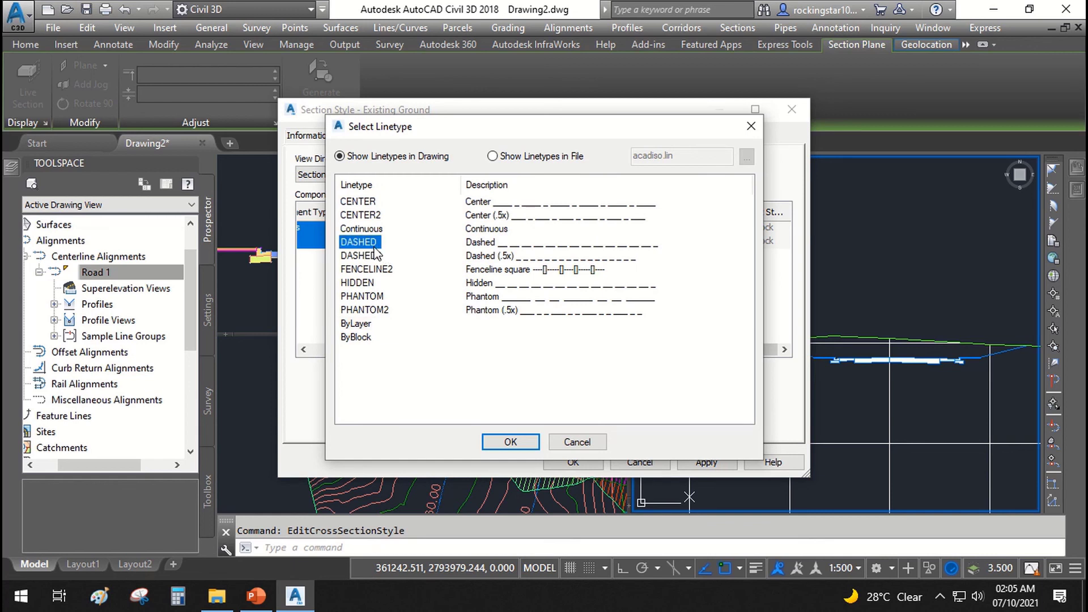
pyautogui.click(510, 443)
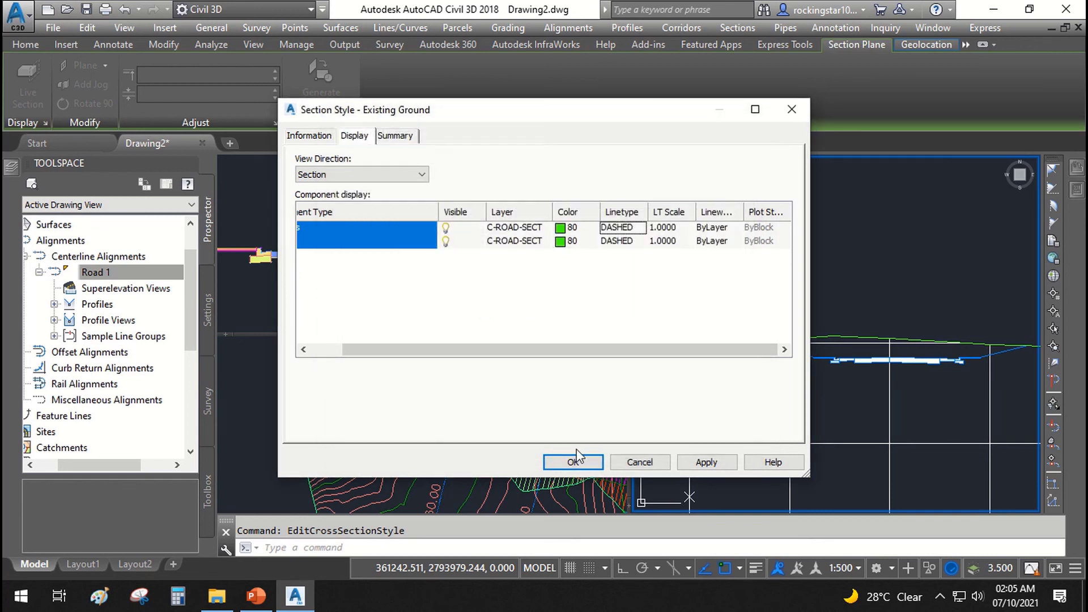
pyautogui.click(707, 463)
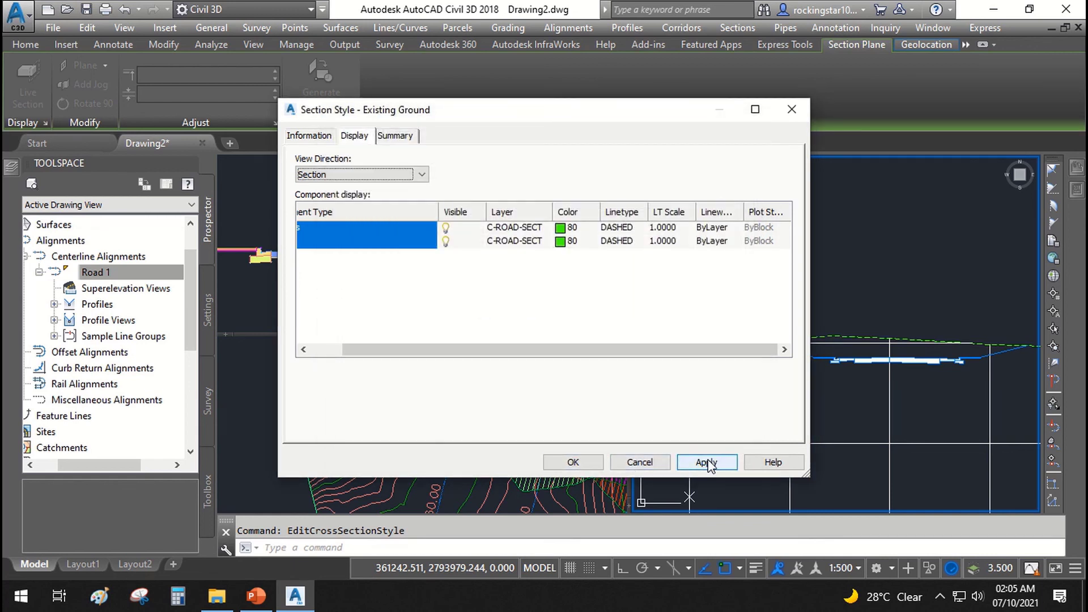
pyautogui.click(579, 461)
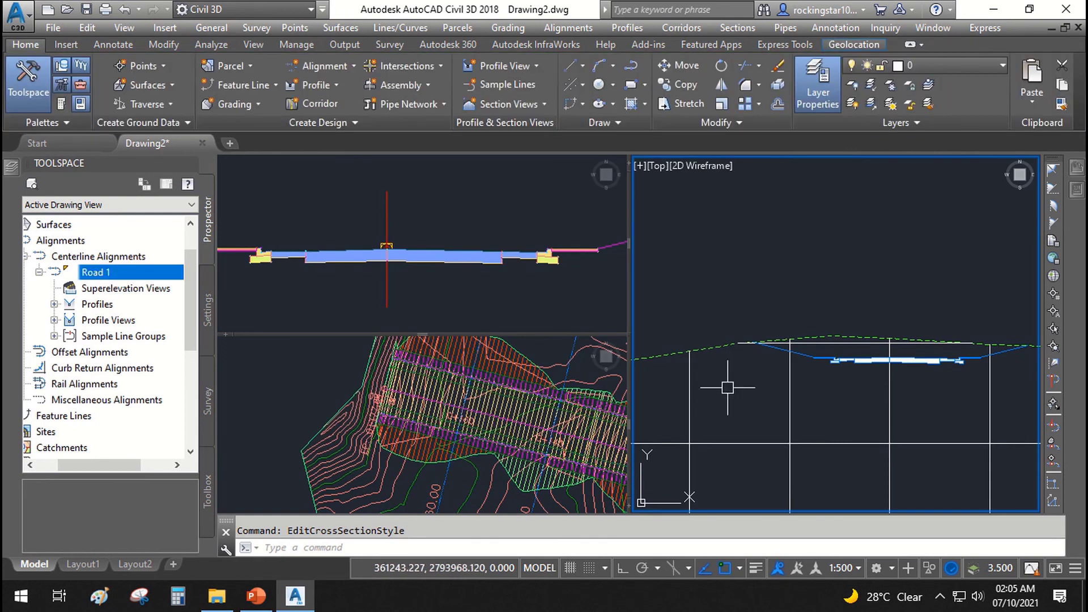